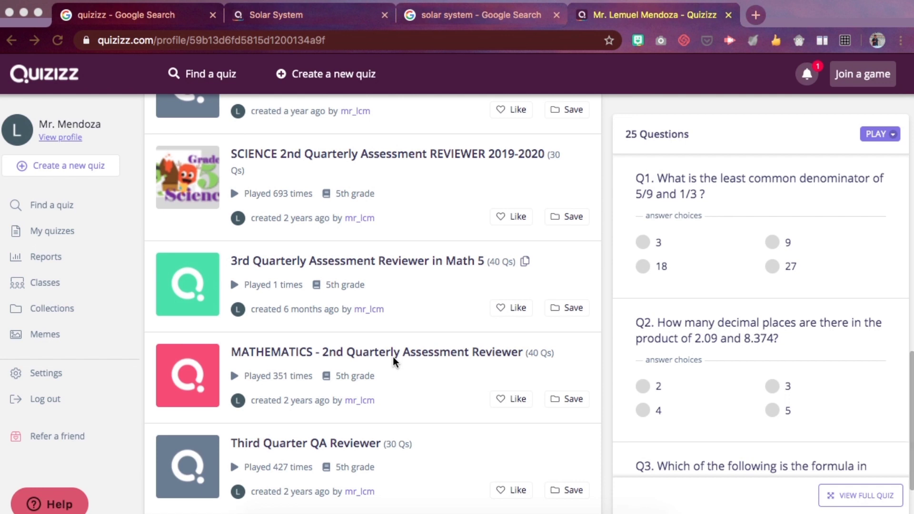
scroll(393, 362, "down", 1)
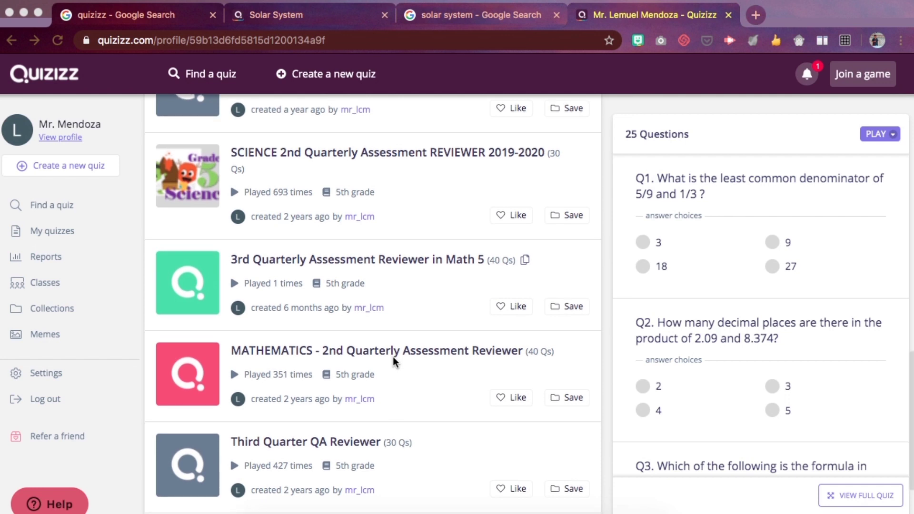
scroll(394, 362, "up", 1)
scroll(393, 363, "up", 3)
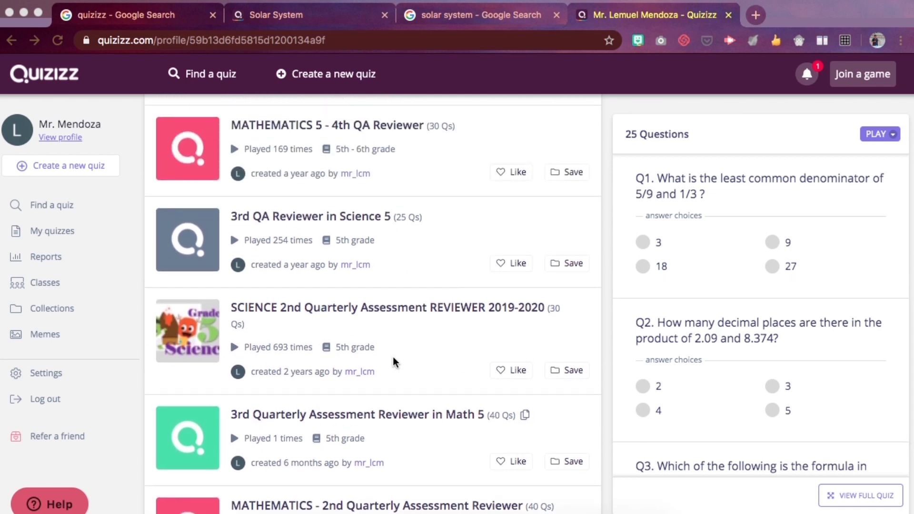
scroll(393, 356, "up", 2)
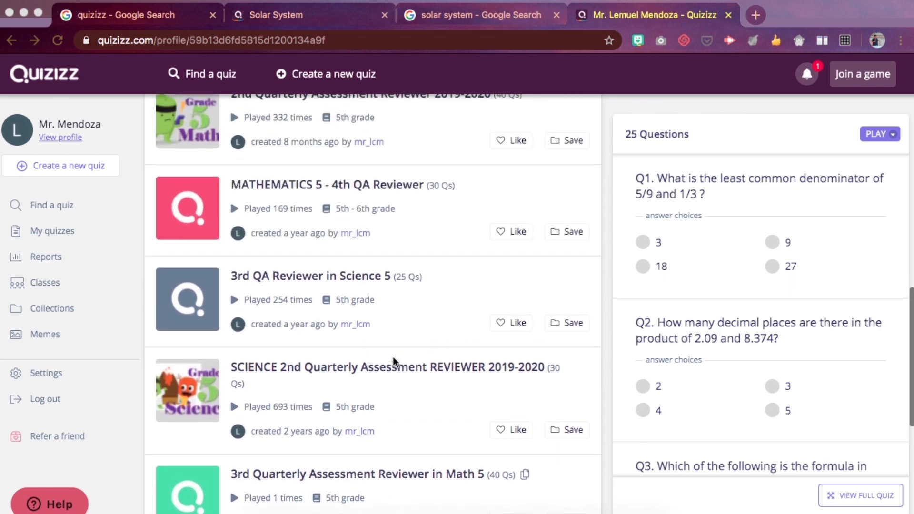
Step: Create a new quiz named "Solar System Reviewer" with Science as its subject
left_click(61, 175)
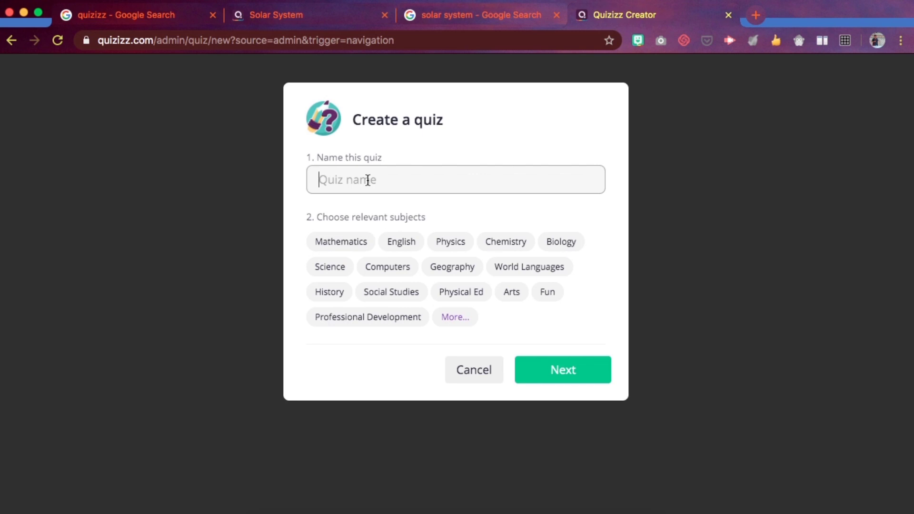
type("Solar System Reviewer")
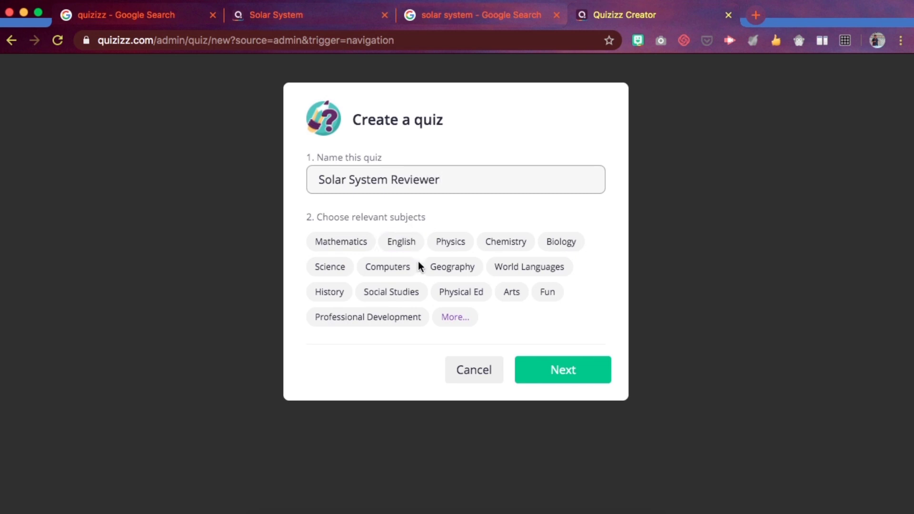
left_click(366, 242)
left_click(333, 275)
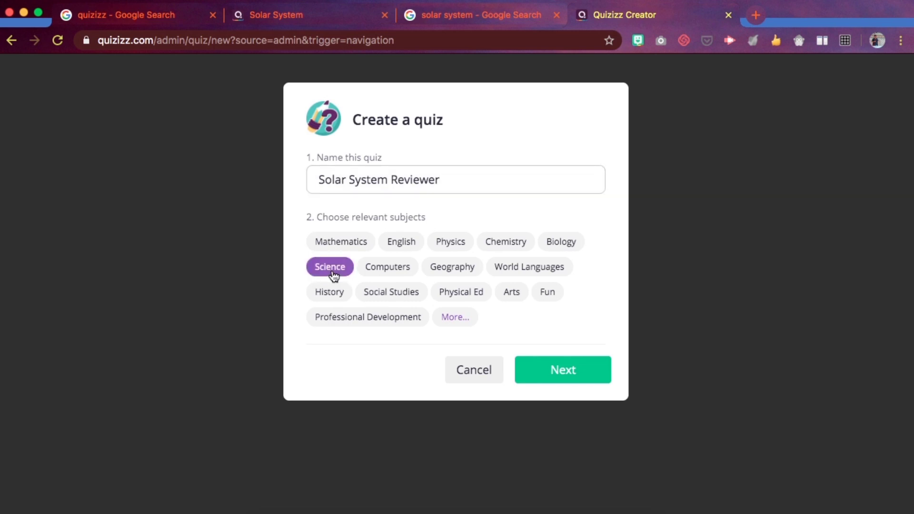
left_click(449, 318)
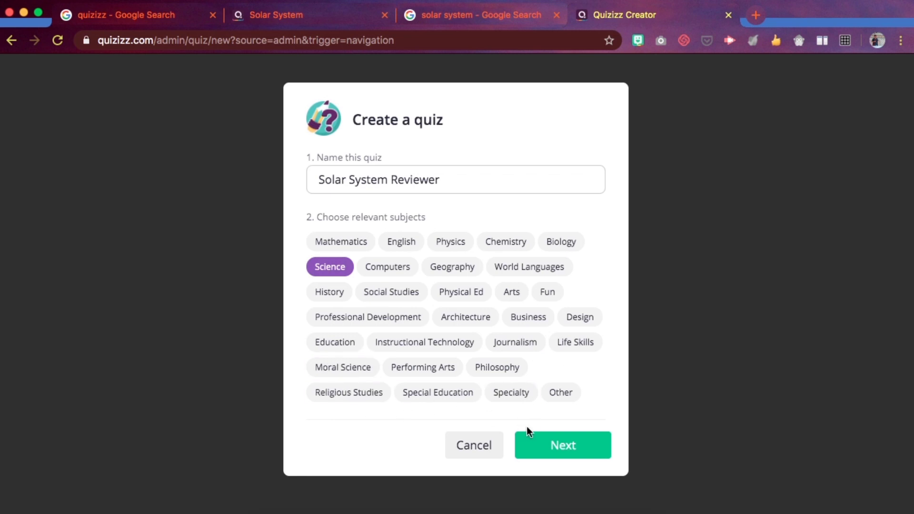
left_click(577, 453)
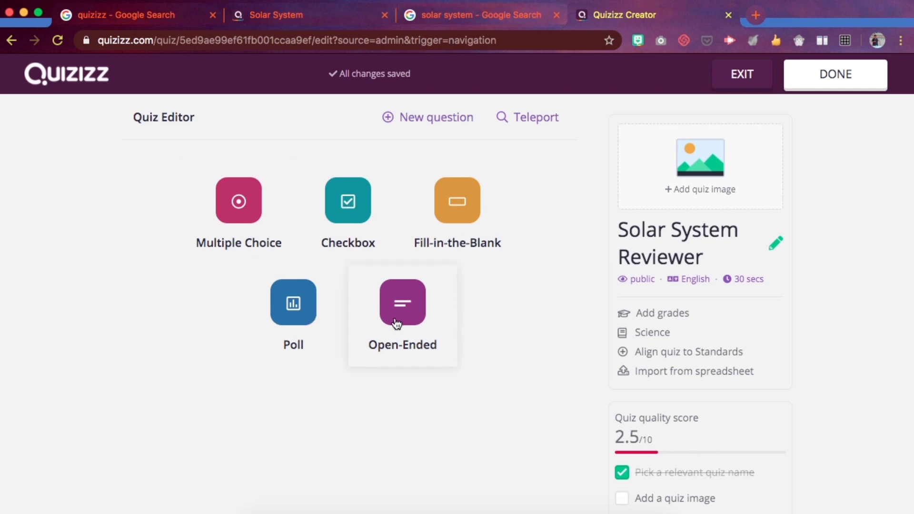
Step: Add a multiple-choice question asking "What is the center of the solar system?"
left_click(215, 231)
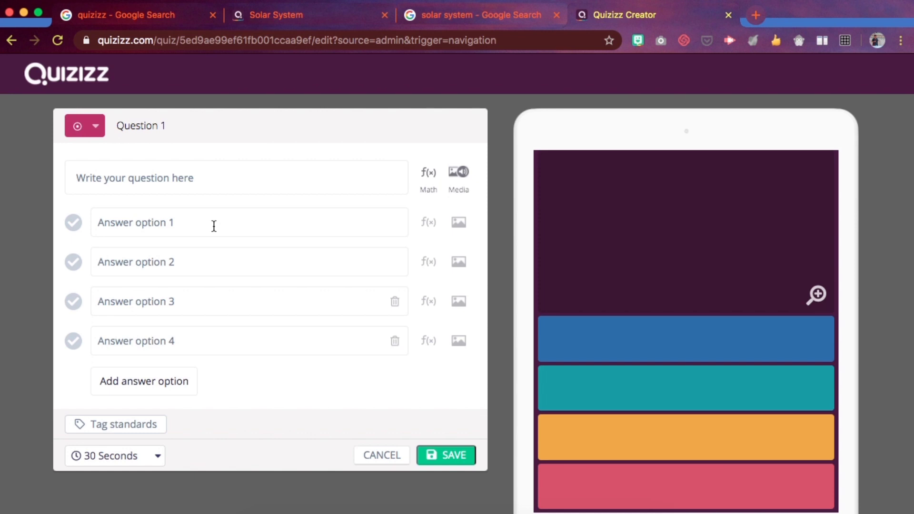
left_click(189, 181)
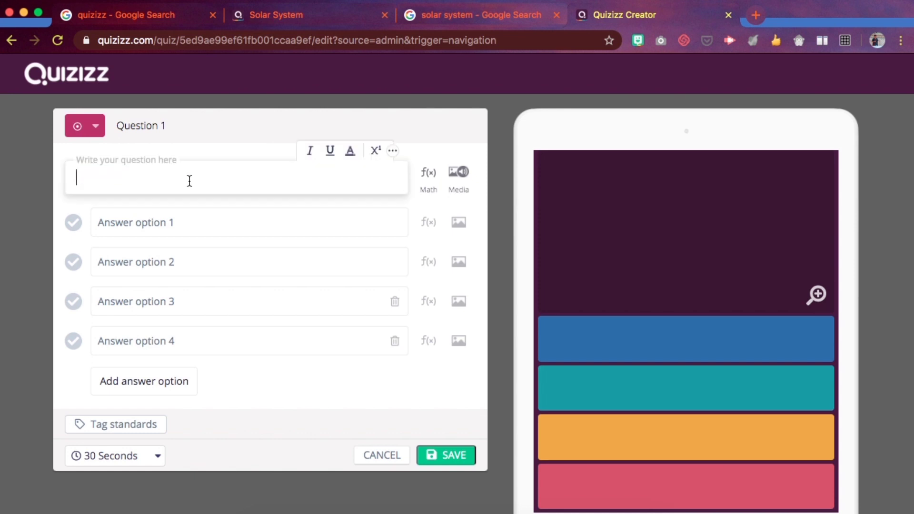
type("What is the center")
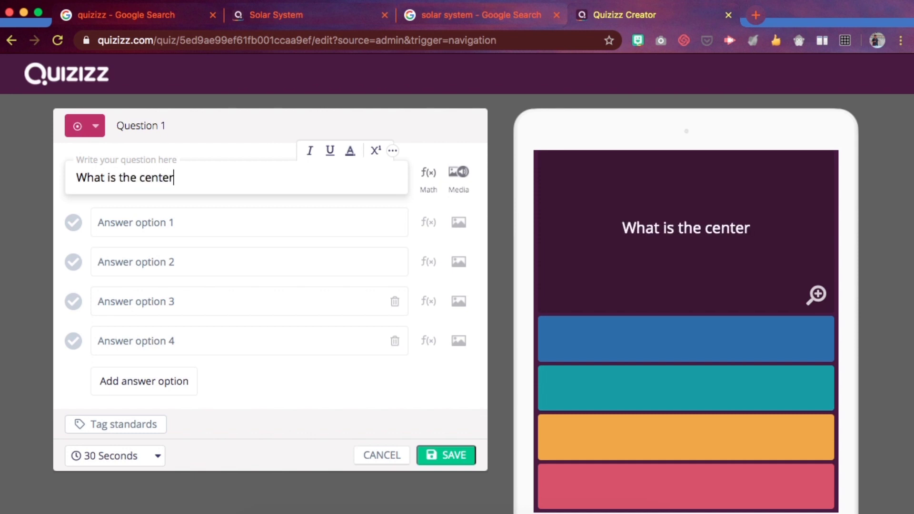
type(" of the sola")
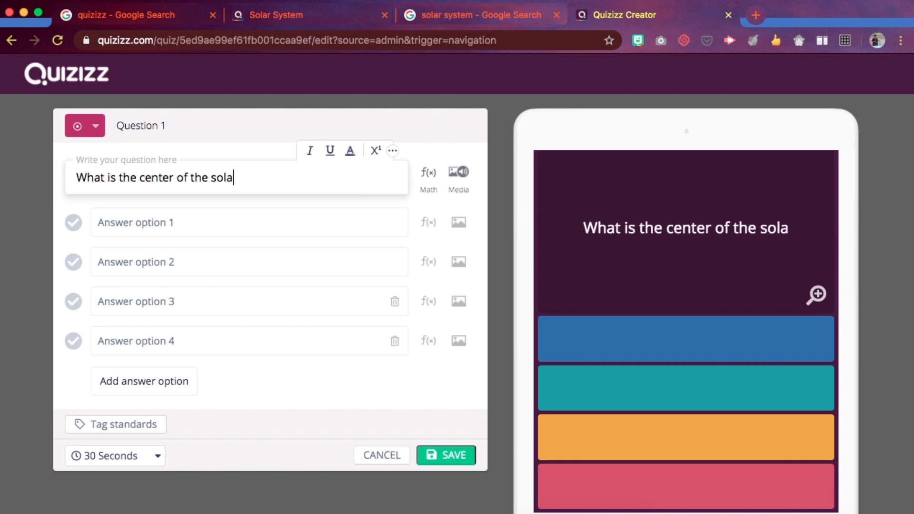
type("r system?")
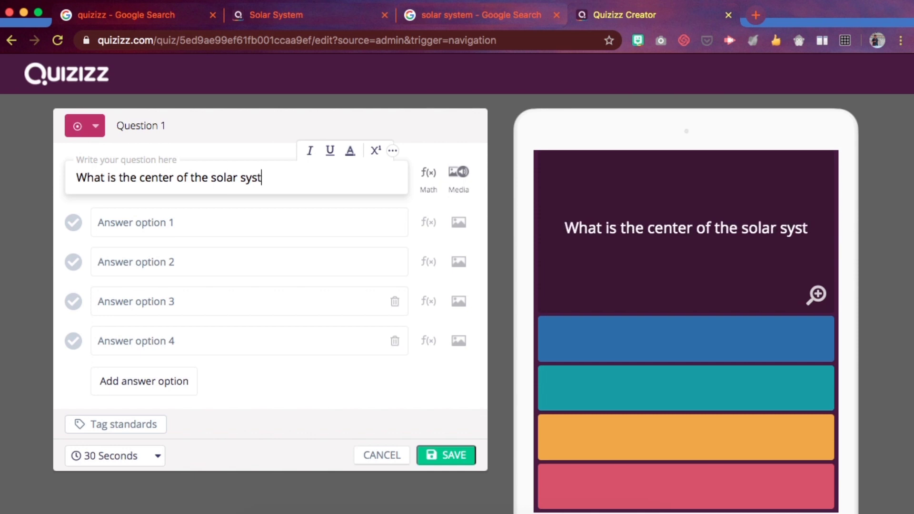
Step: Fill in the four answer options of Question 1 as Sun, Moon, Earth and Mars
left_click(222, 222)
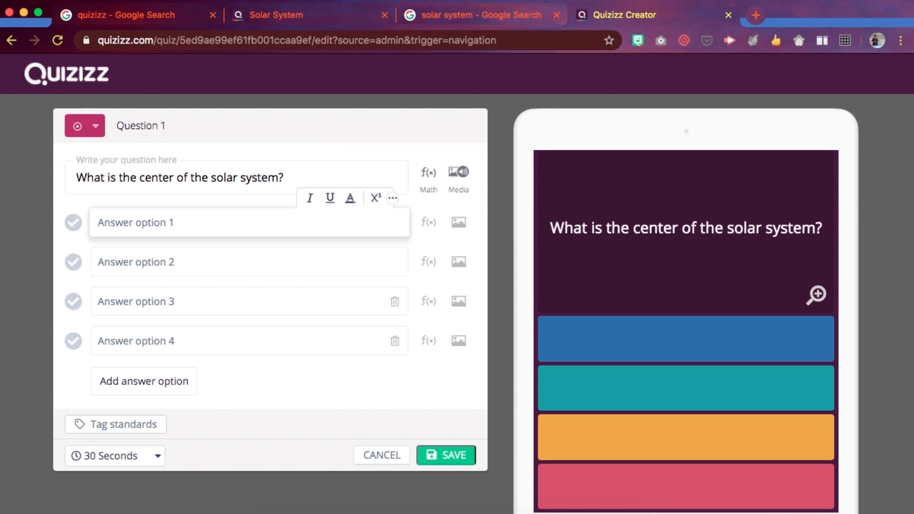
type("Sun")
key("Tab")
type("M")
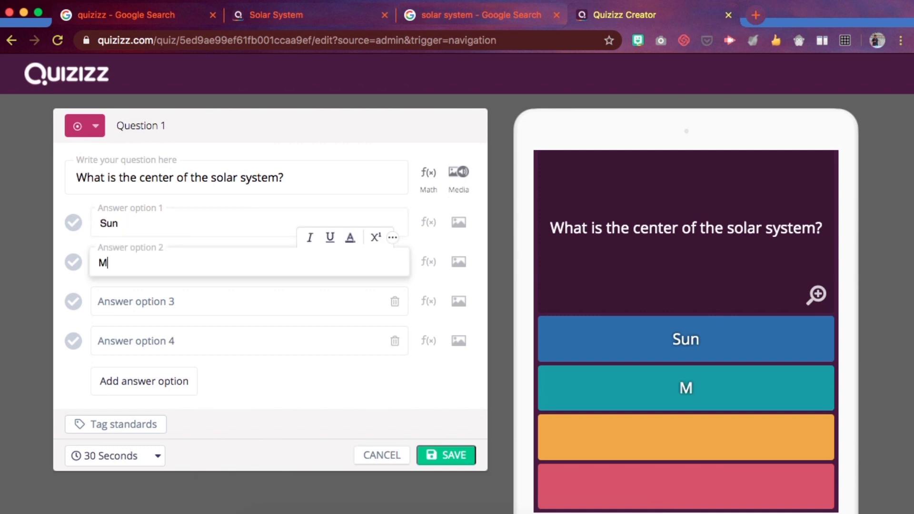
type("oon")
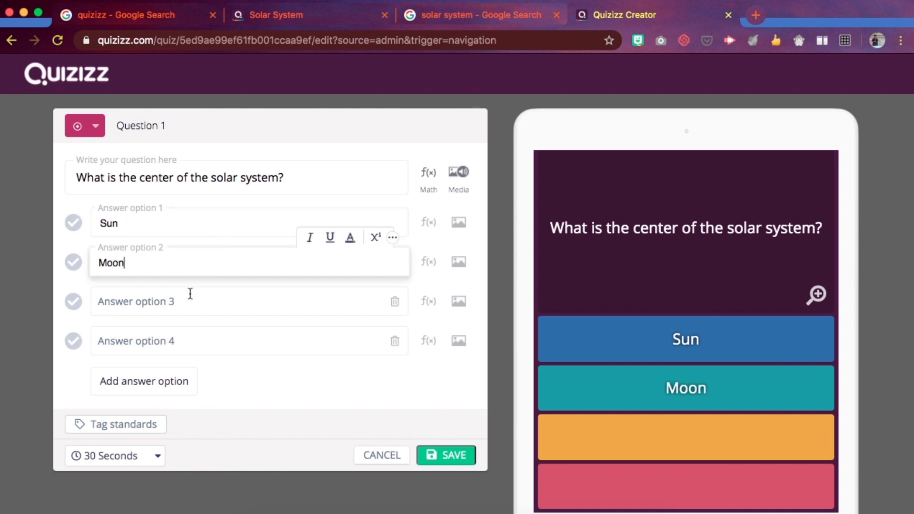
left_click(190, 296)
type("Eart")
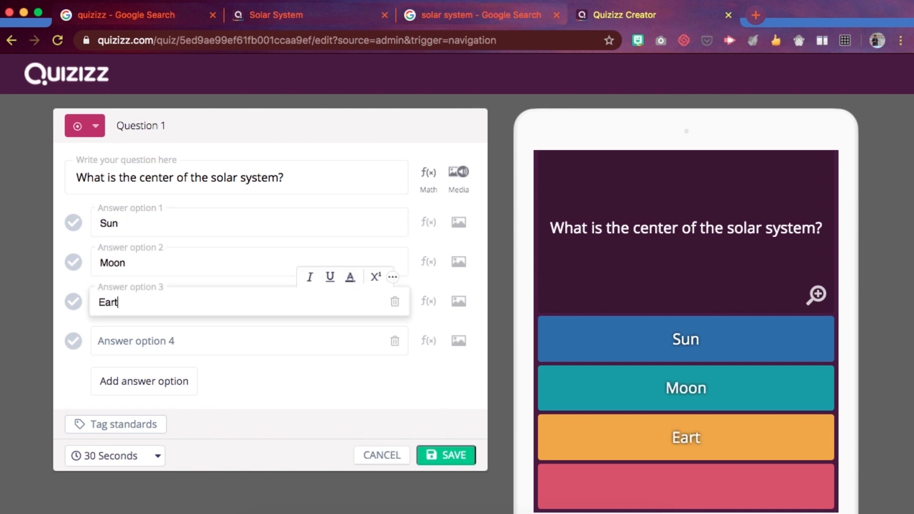
type("h")
left_click(192, 343)
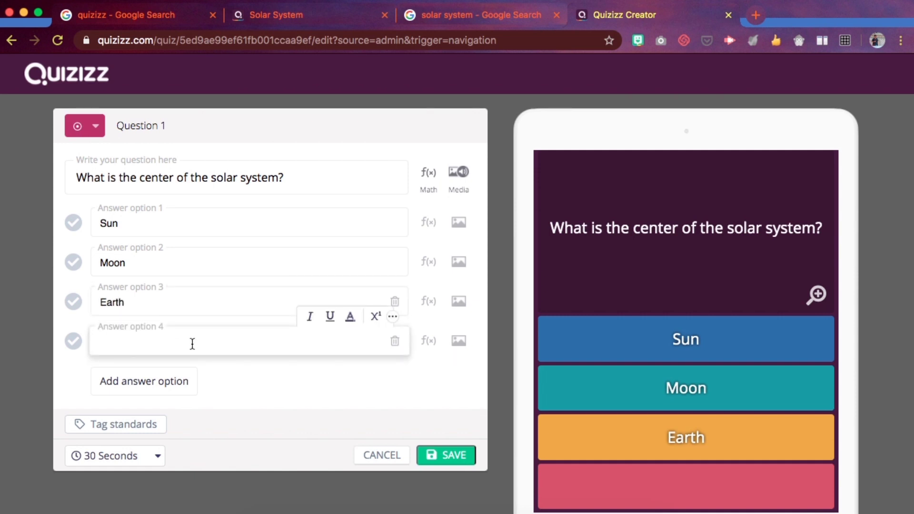
type("Mars")
left_click(273, 393)
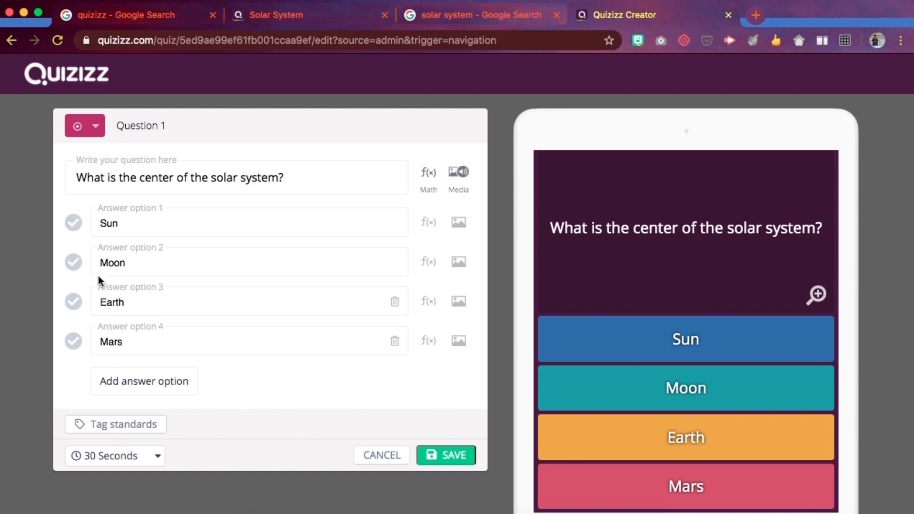
Step: Mark Sun as the correct answer, set the time limit to 10 seconds and save Question 1
left_click(77, 225)
left_click(161, 459)
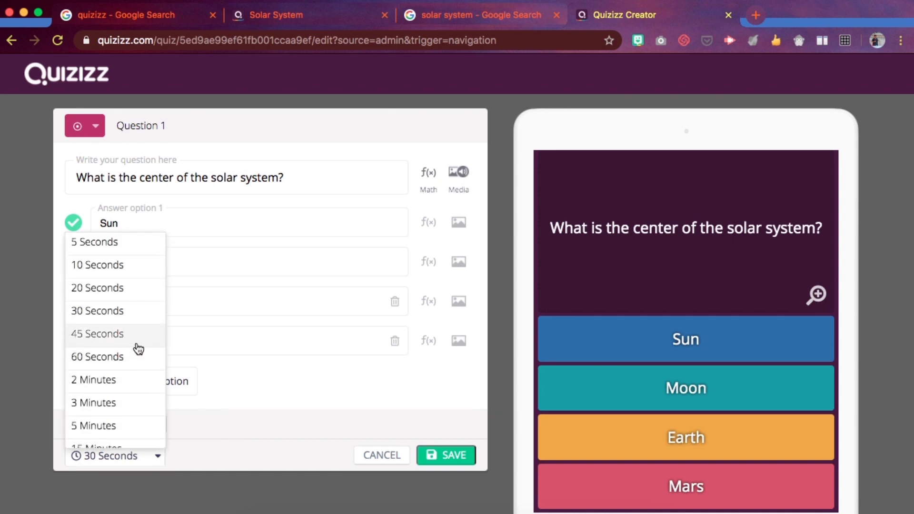
left_click(130, 279)
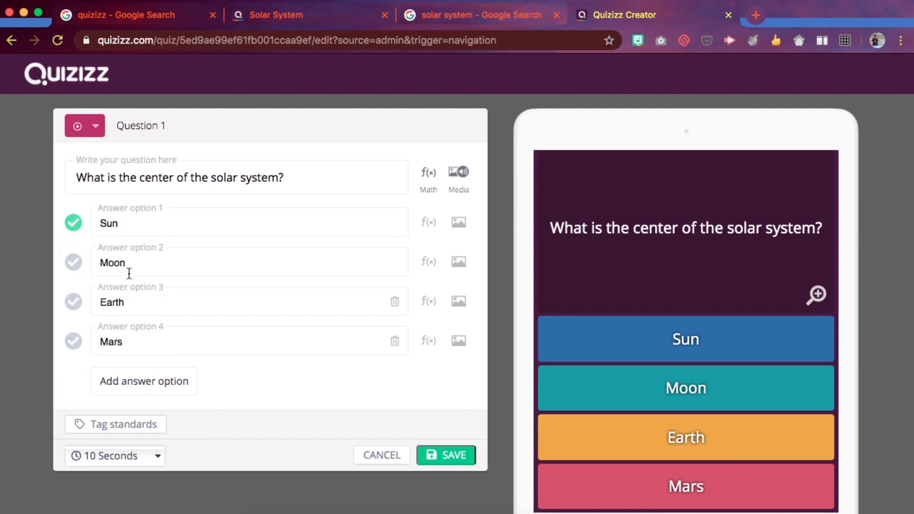
left_click(462, 450)
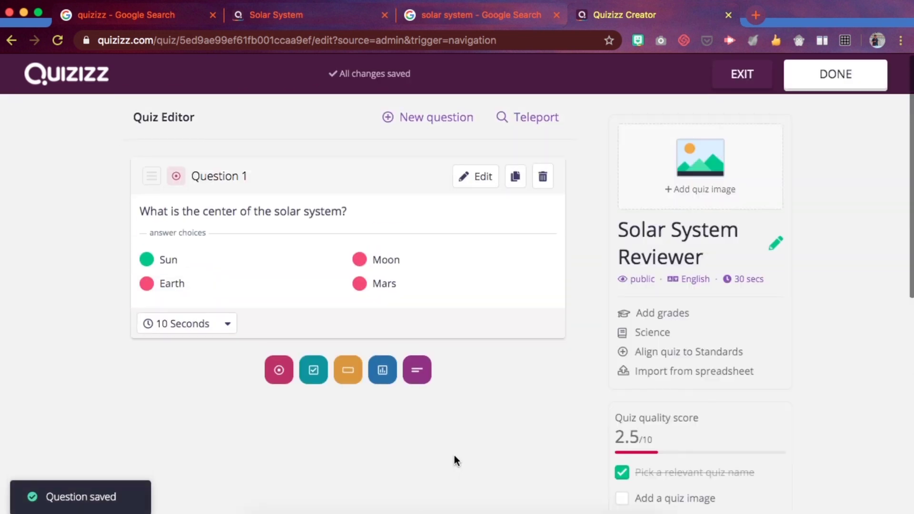
Step: Add a checkbox question asking "What is the fifth planet from the sun?"
left_click(454, 125)
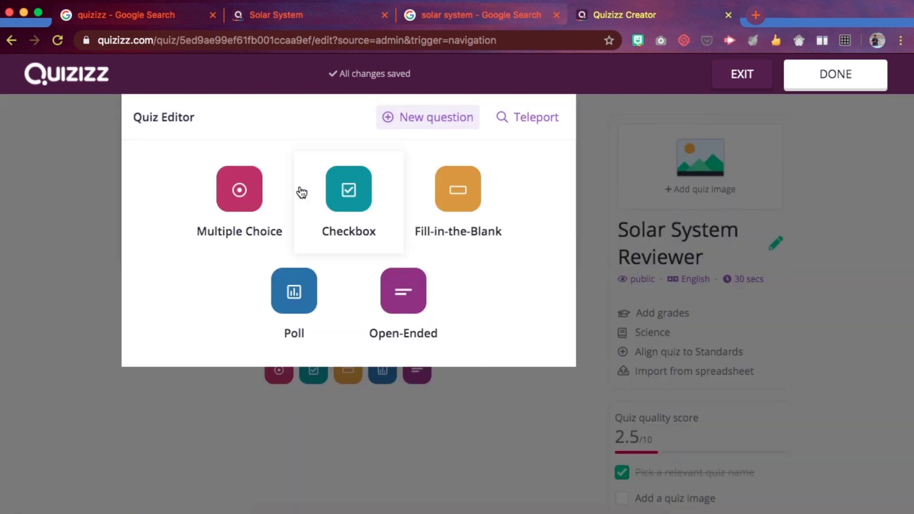
left_click(324, 200)
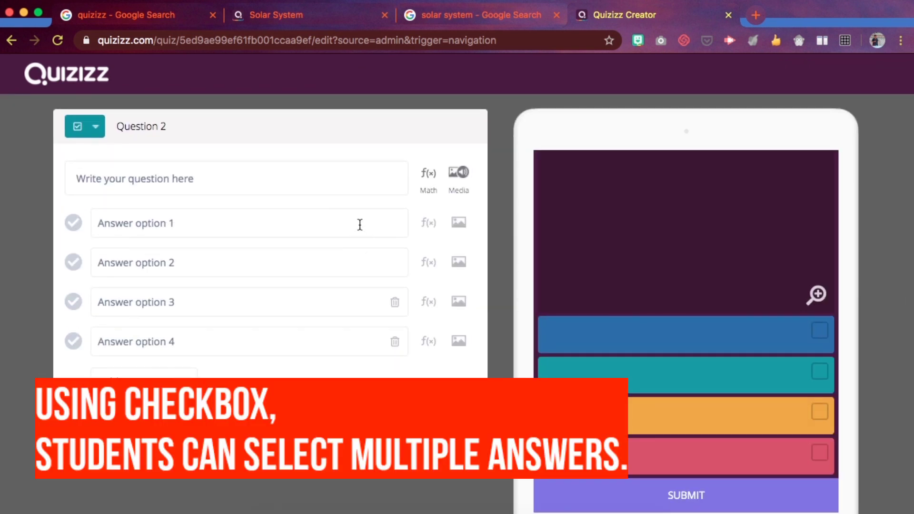
left_click(331, 186)
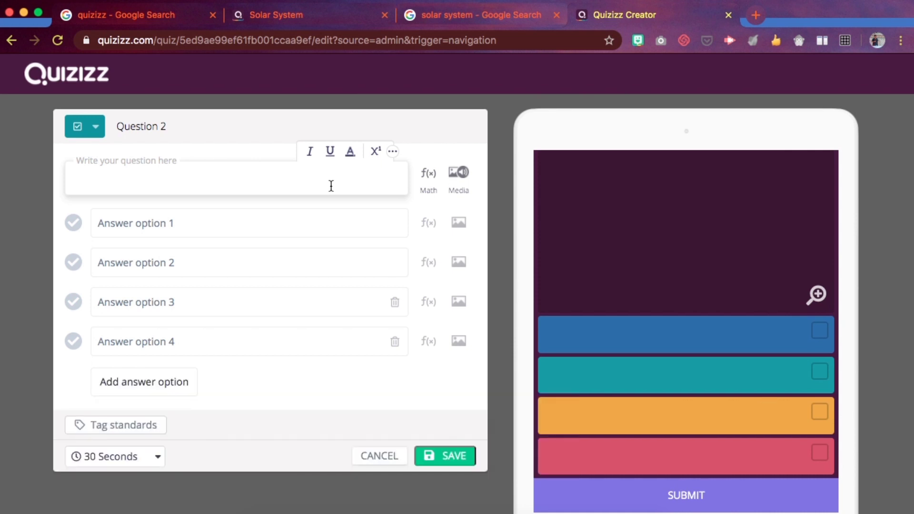
type("What i")
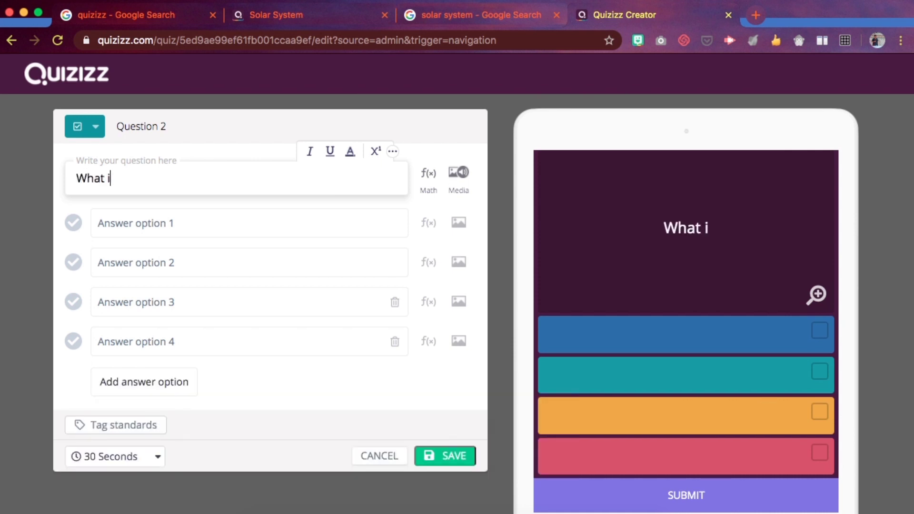
type("s the fifth p")
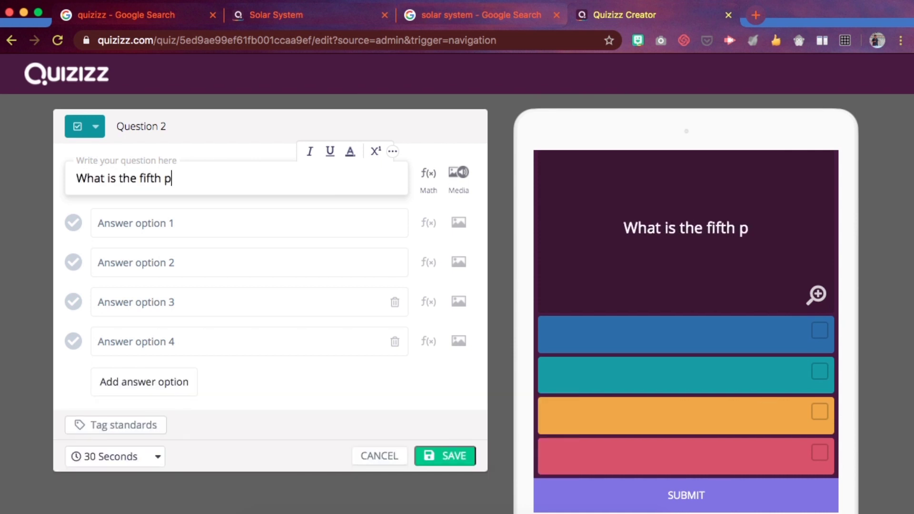
type("lanet from the ")
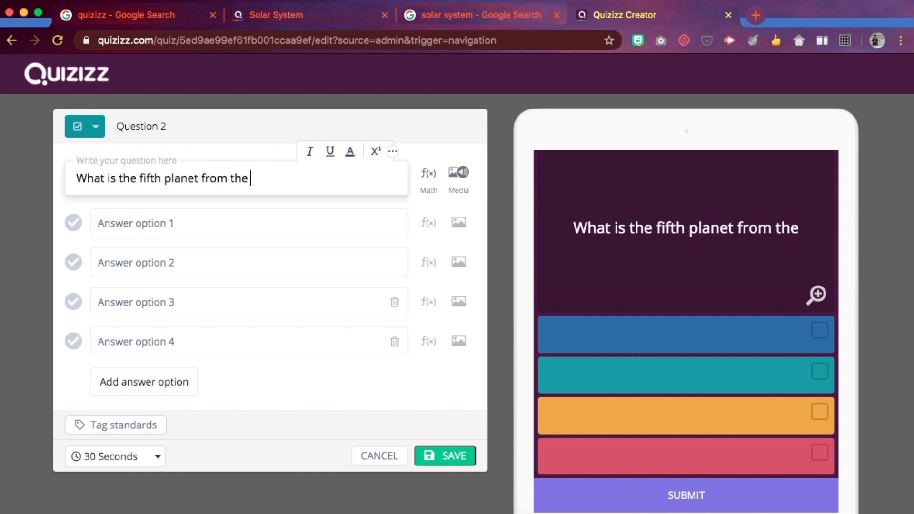
type("sun?")
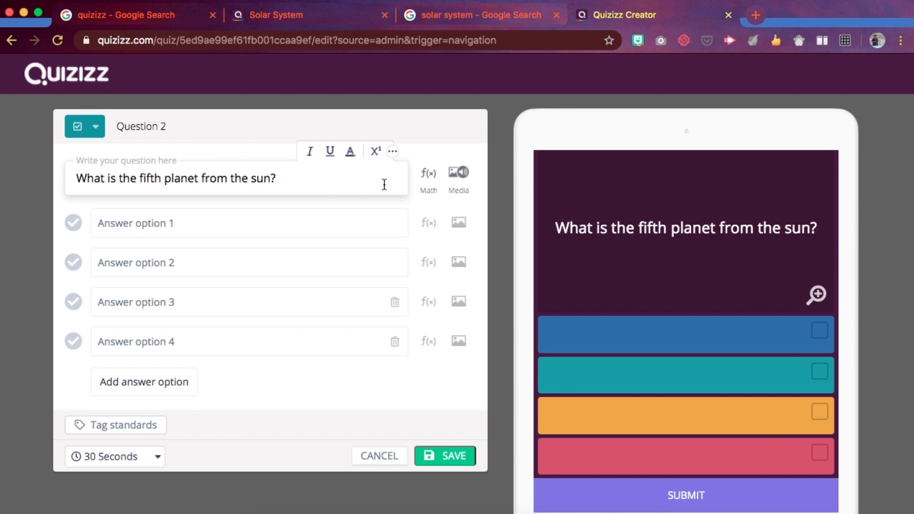
Step: Add the Forbes solar system picture from the Google Images results to Question 2, using its image address
left_click(457, 182)
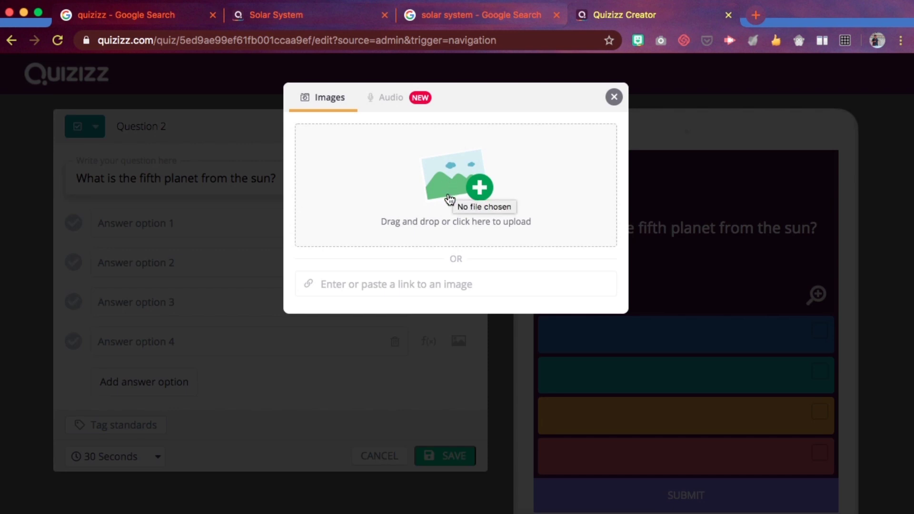
left_click(464, 16)
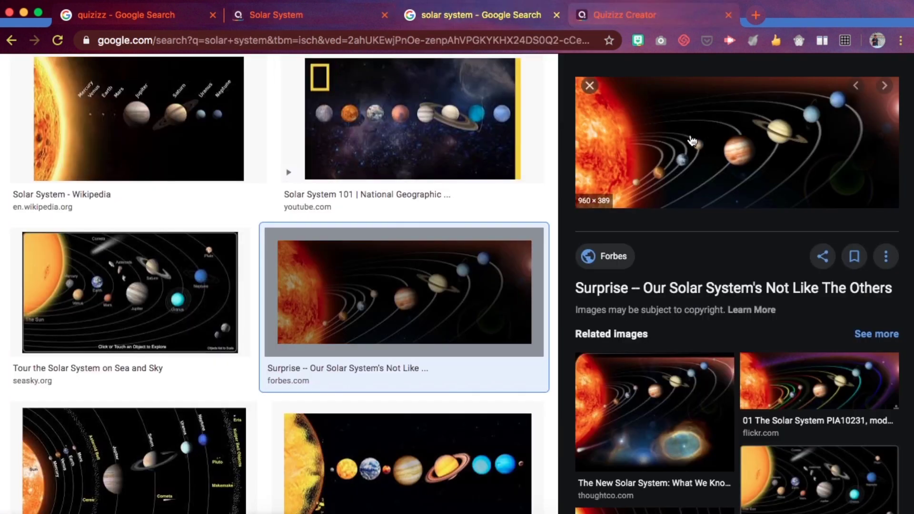
right_click(690, 135)
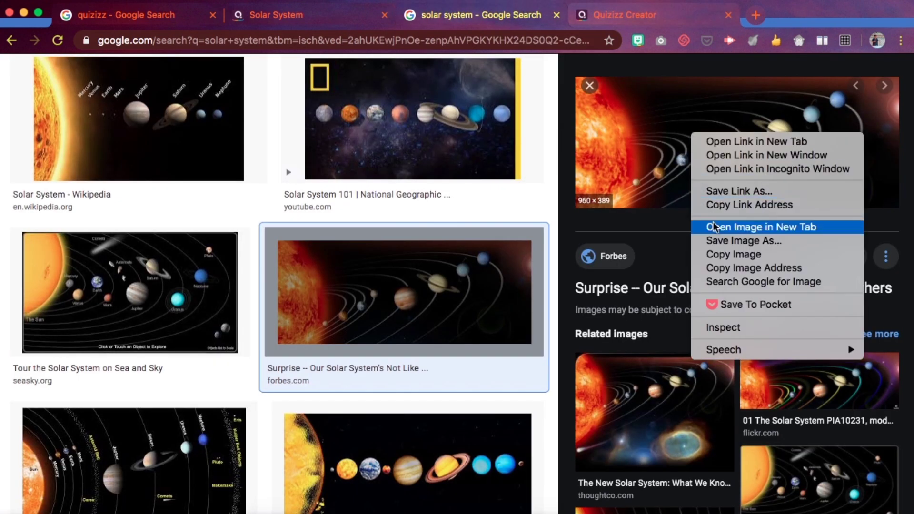
left_click(723, 268)
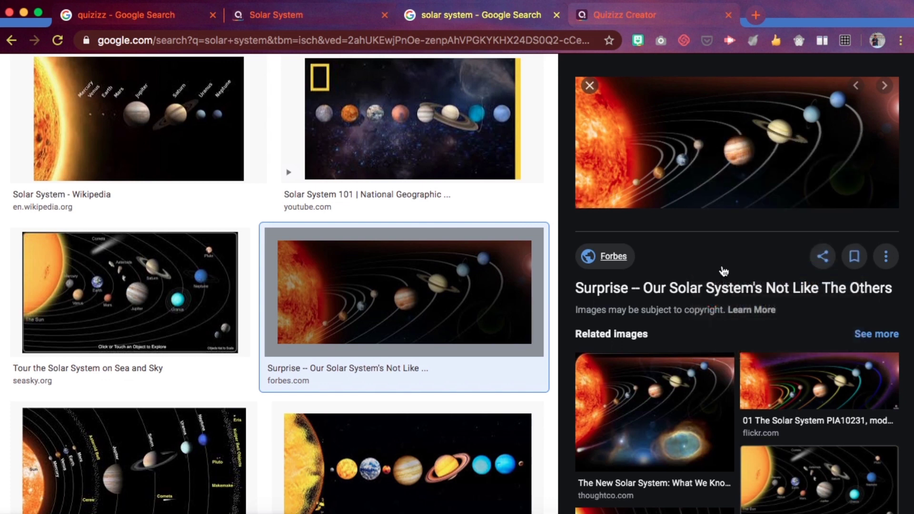
left_click(639, 17)
left_click(393, 285)
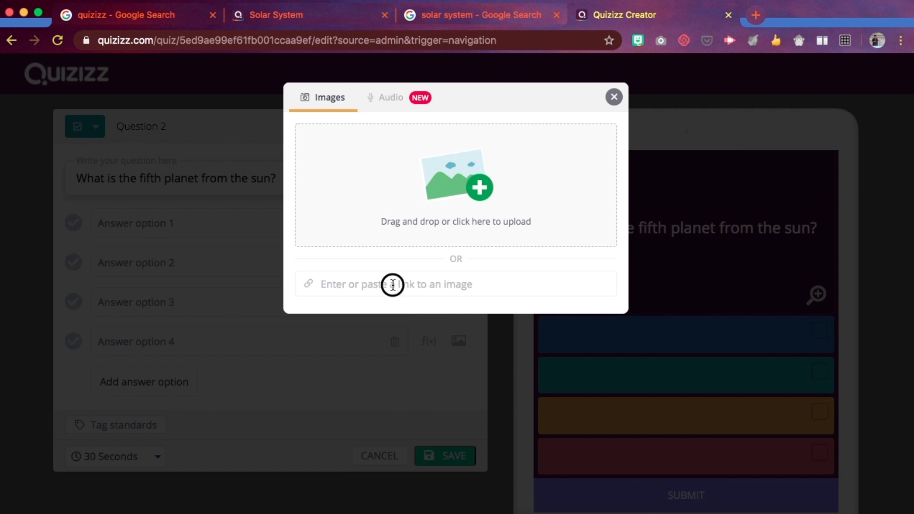
key("super+v")
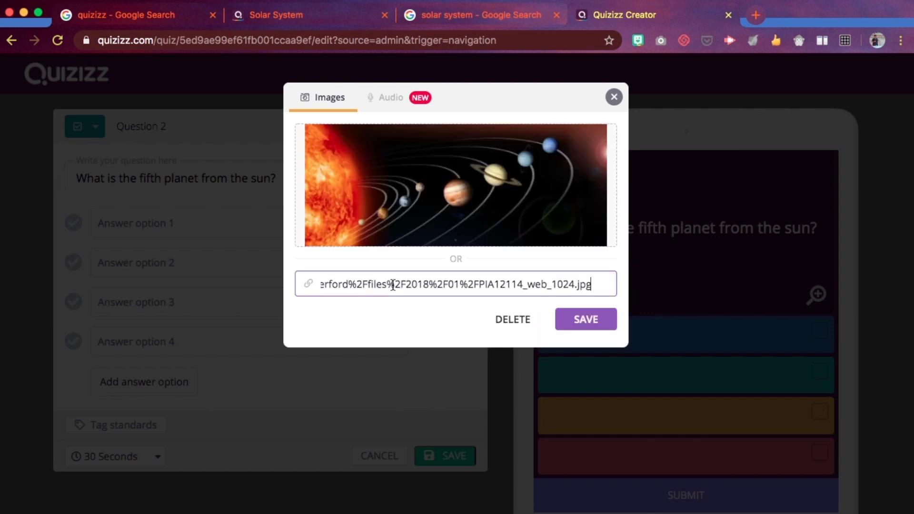
left_click(574, 320)
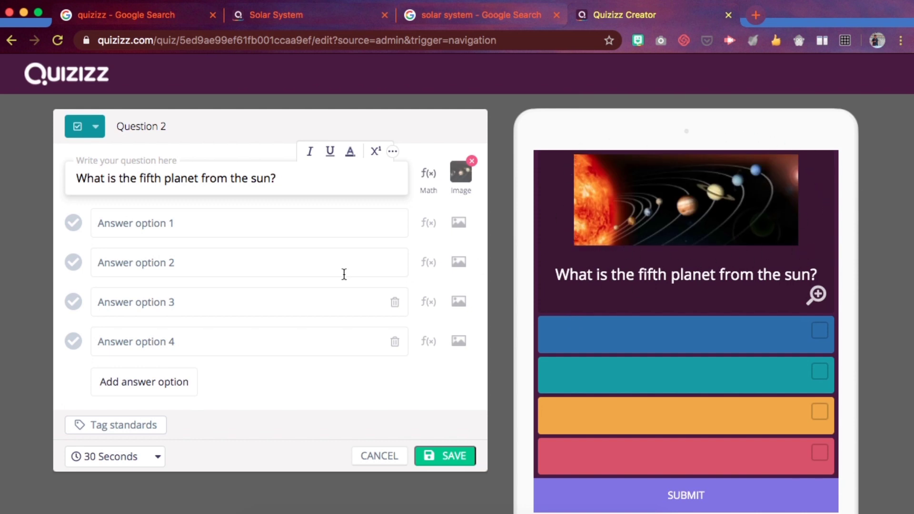
Step: Fill in the four answer options of Question 2 as Mercury, Venus, Mars and Jupiter
left_click(201, 228)
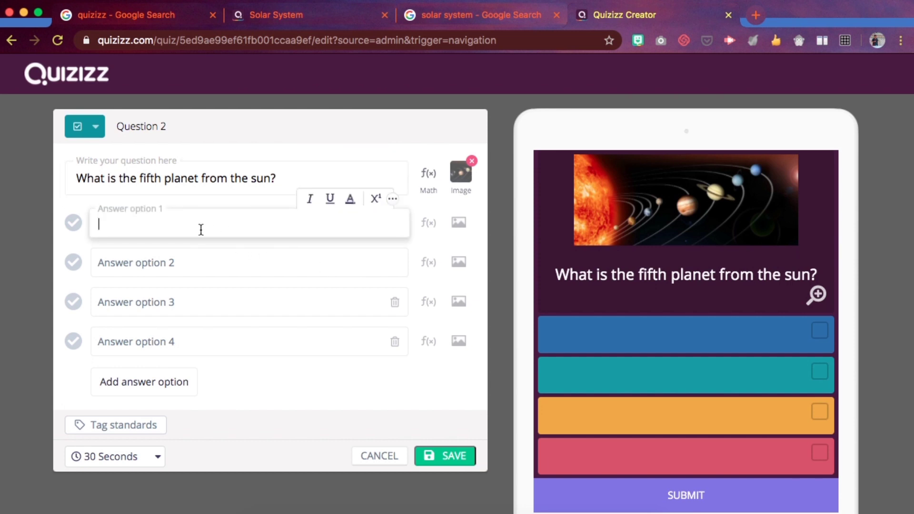
type("Mercury")
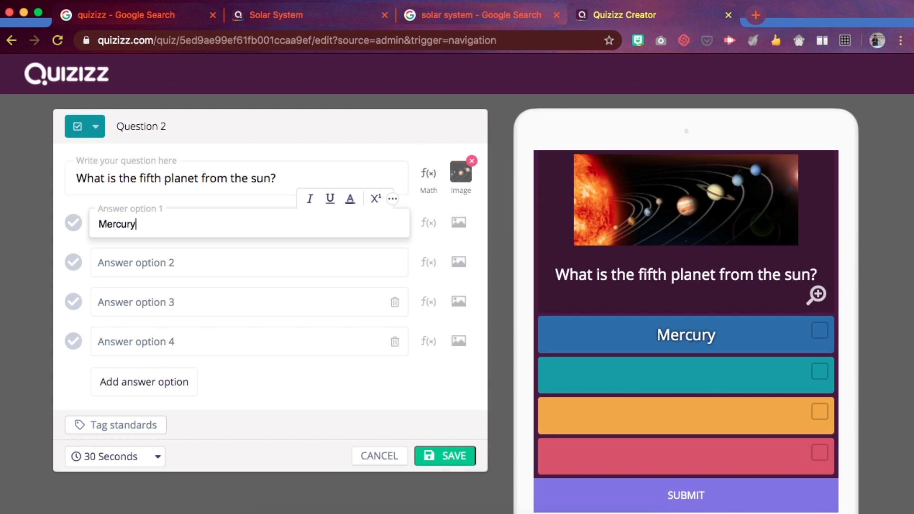
left_click(124, 264)
type("Venus")
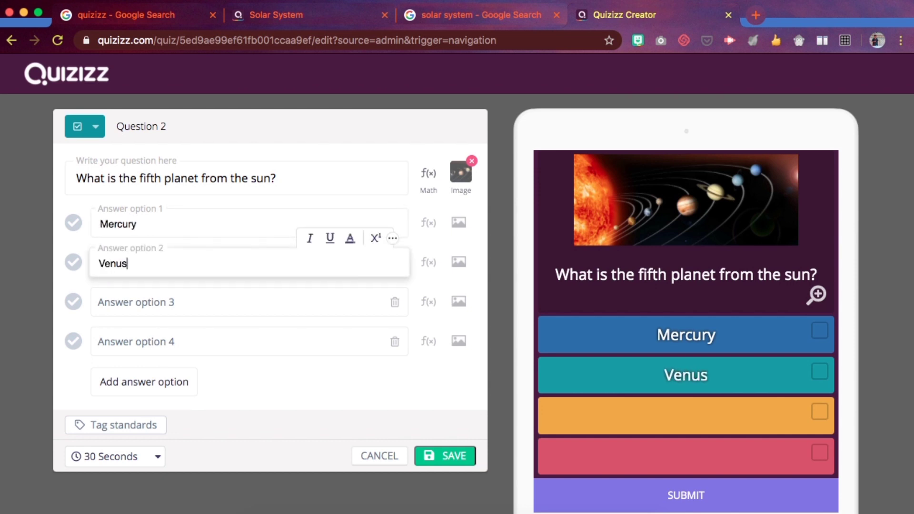
left_click(123, 296)
type("Mars")
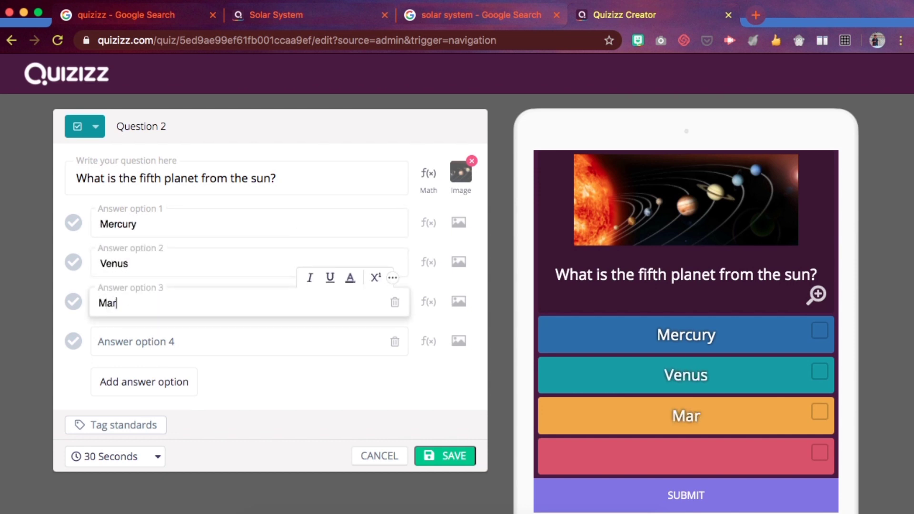
left_click(152, 335)
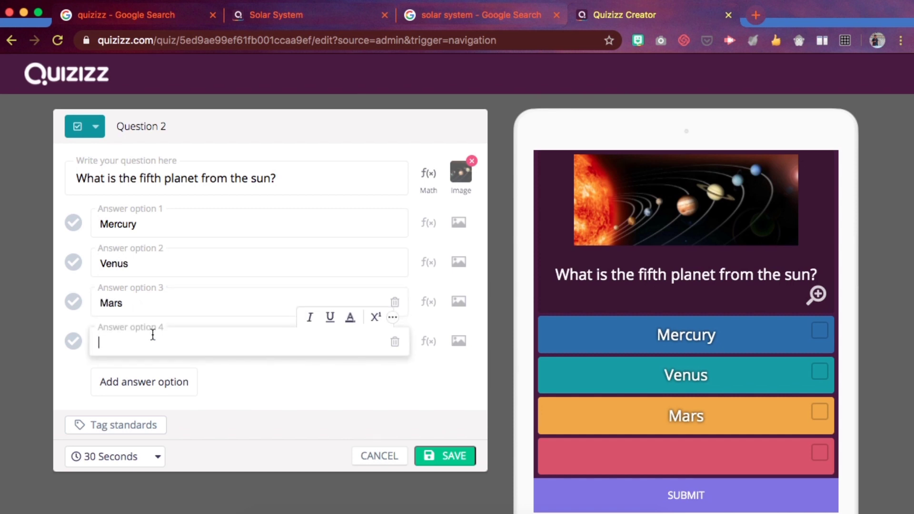
type("Jupiter")
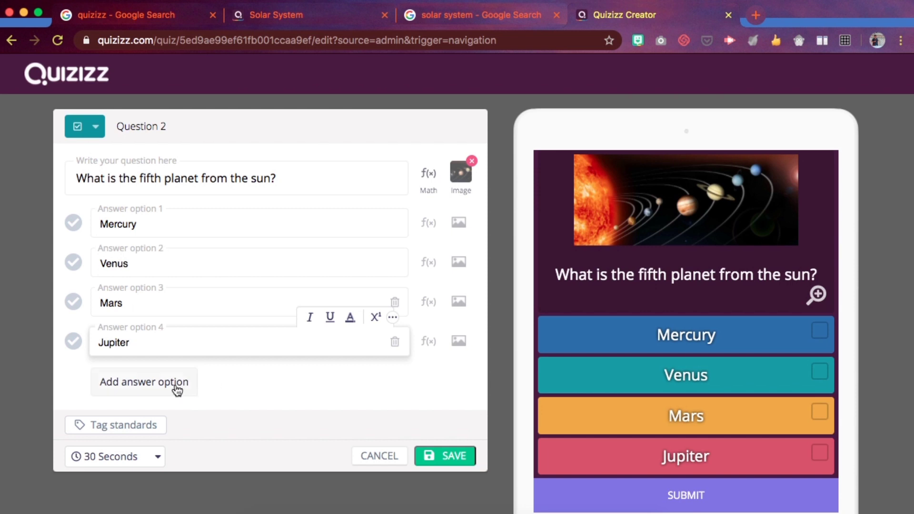
Step: Mark Jupiter as the correct answer, set the time limit to 20 seconds and save Question 2
left_click(74, 342)
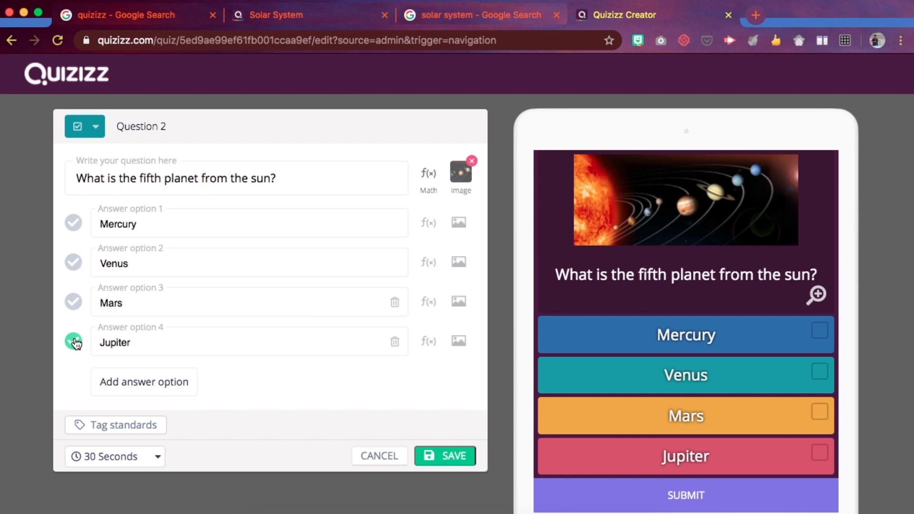
left_click(147, 460)
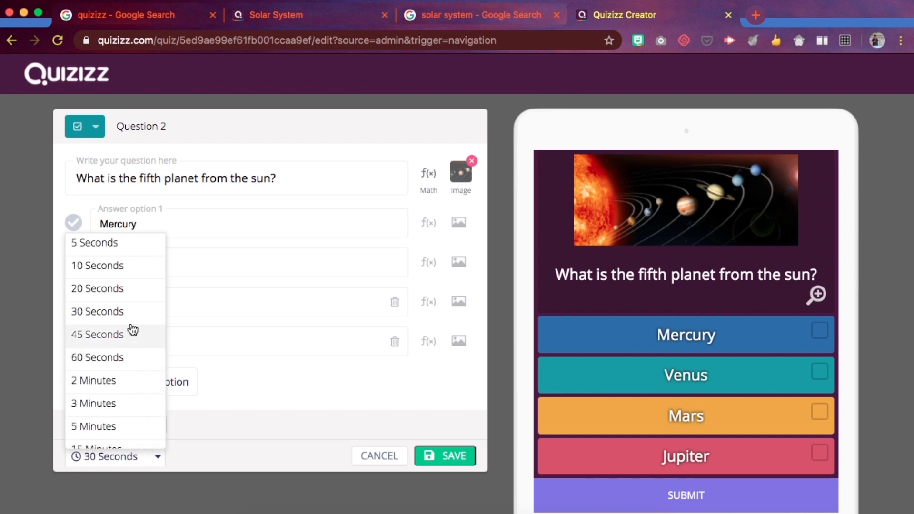
left_click(128, 299)
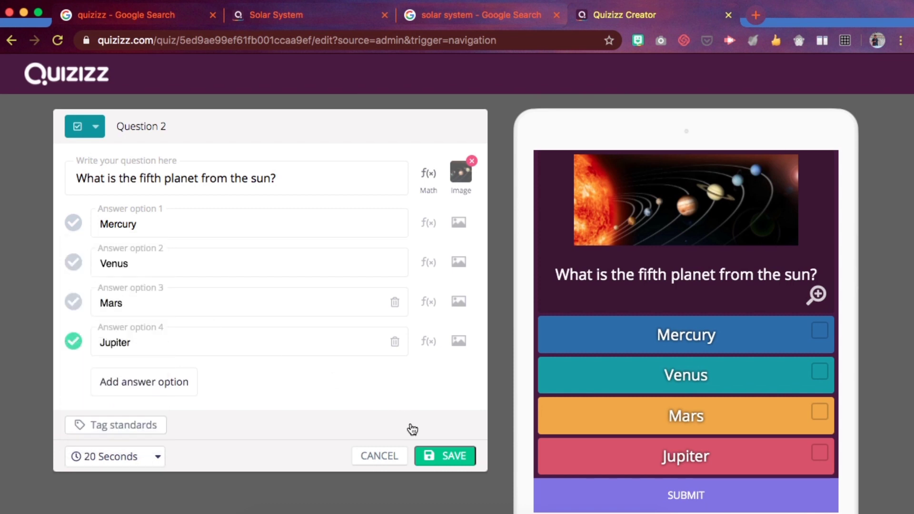
left_click(450, 457)
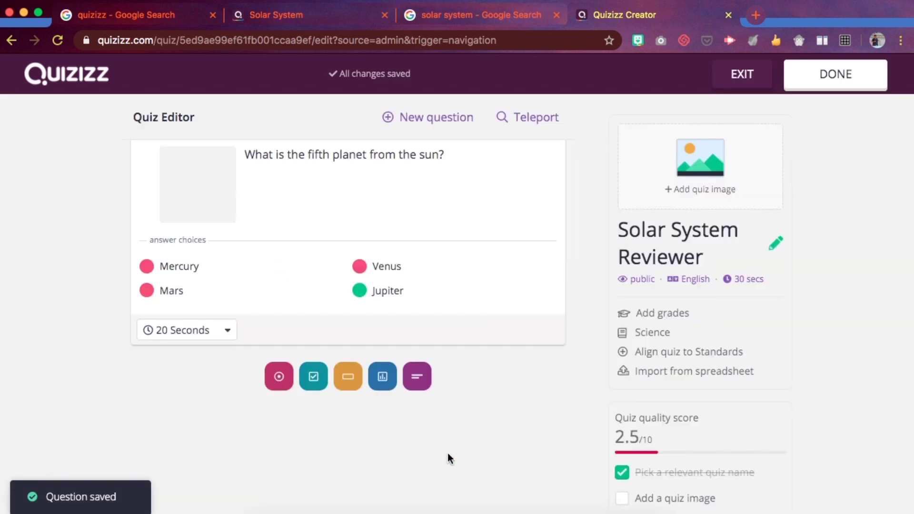
Step: Add a multiple-choice question asking "Which of the following is NOT considered a planet?"
left_click(423, 117)
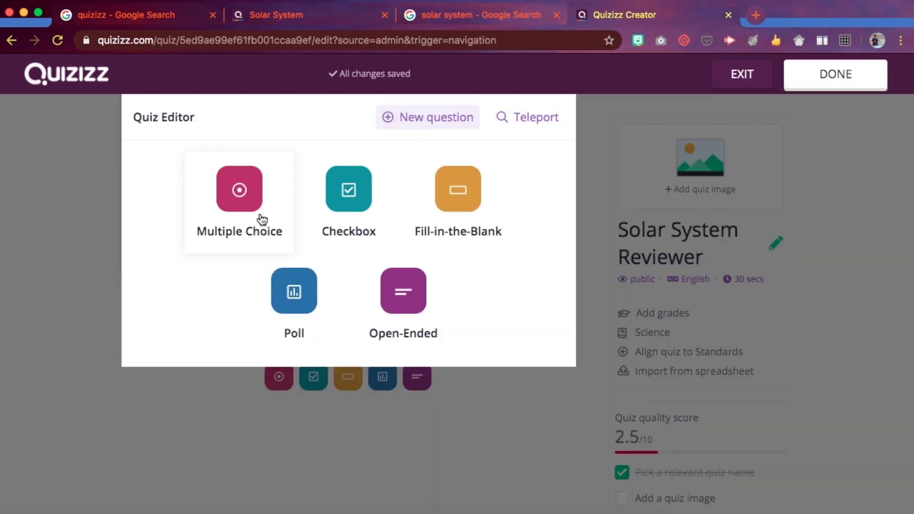
left_click(260, 210)
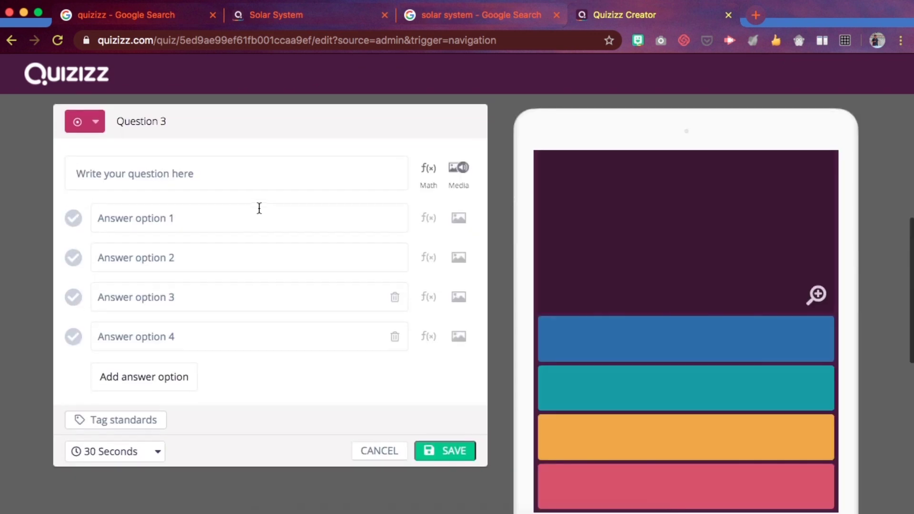
left_click(271, 173)
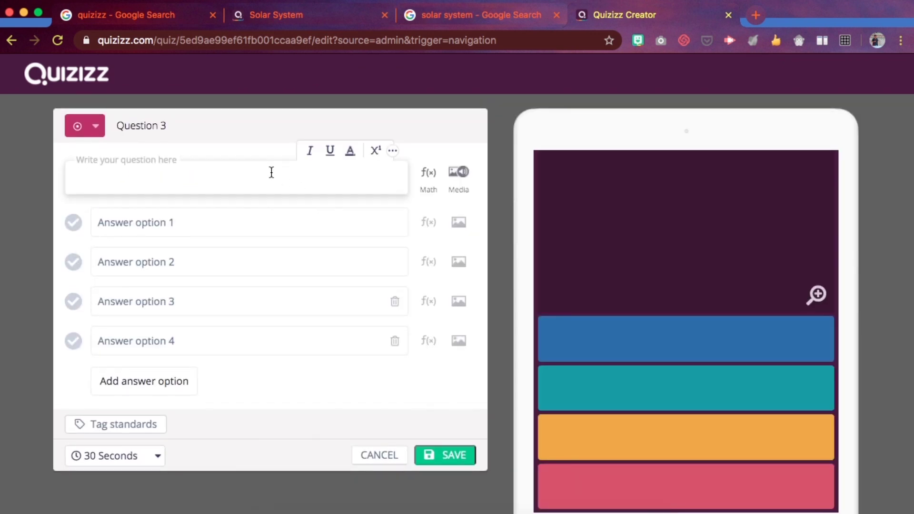
type("Which of")
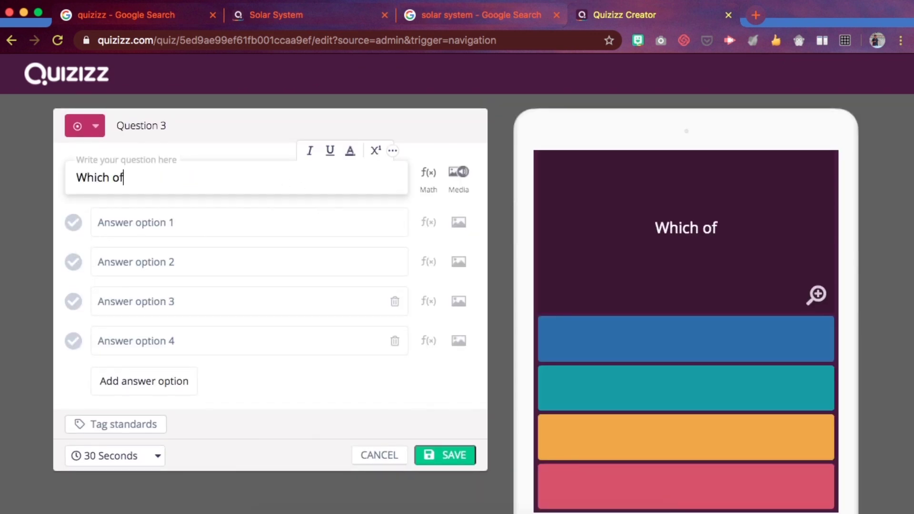
type(" the following ")
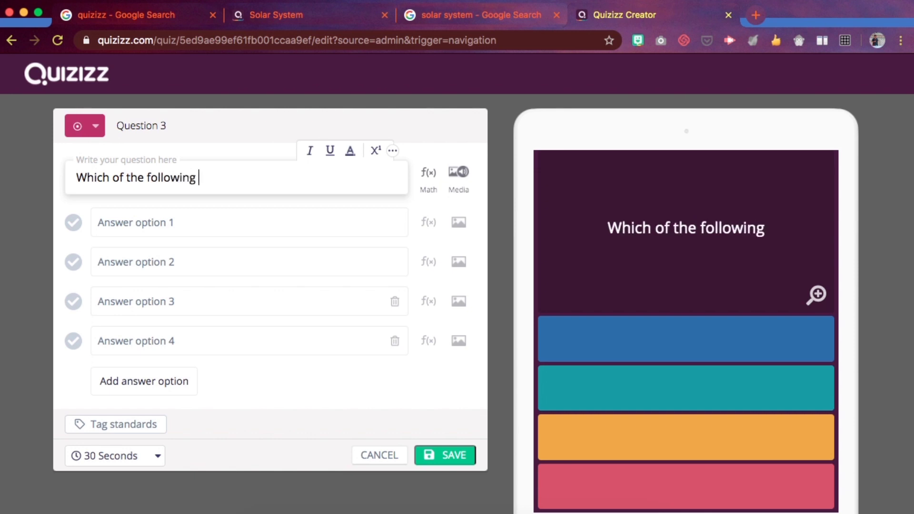
type("is no")
key("BackSpace")
key("BackSpace")
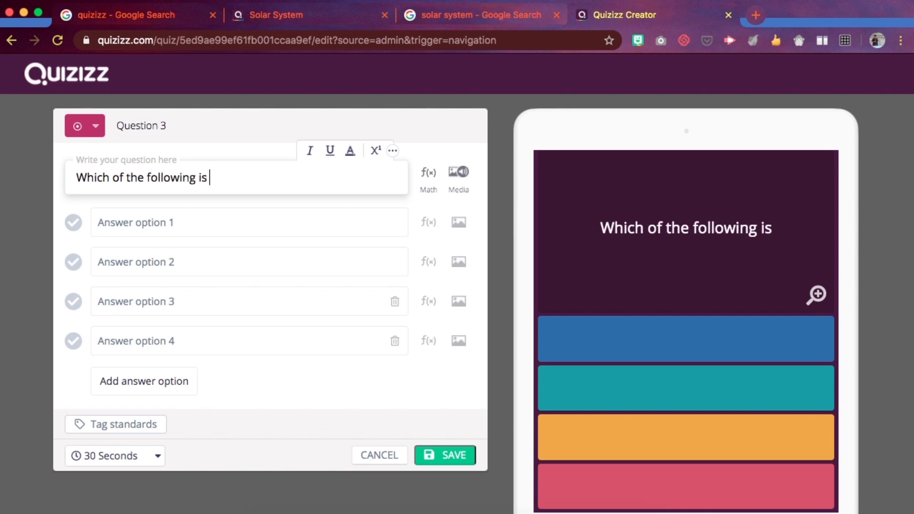
type("NOT consi")
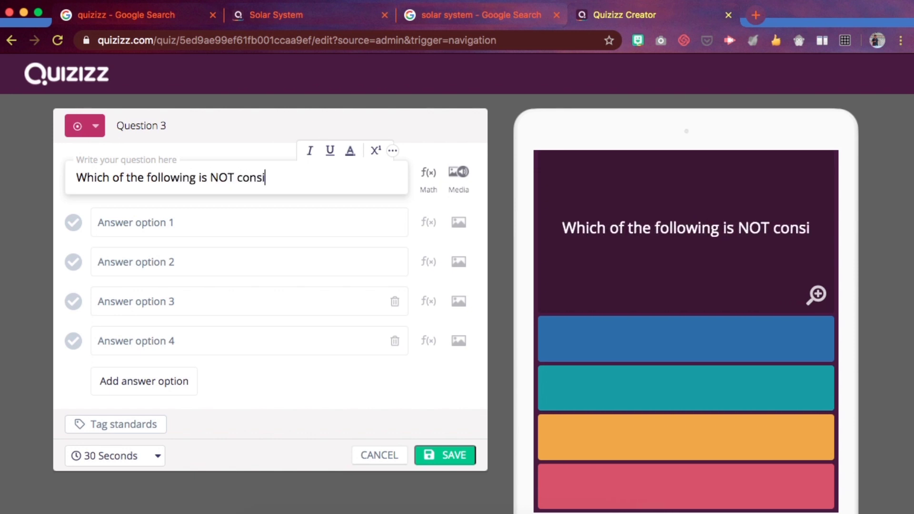
type("dered")
key("BackSpace")
type("ed a ")
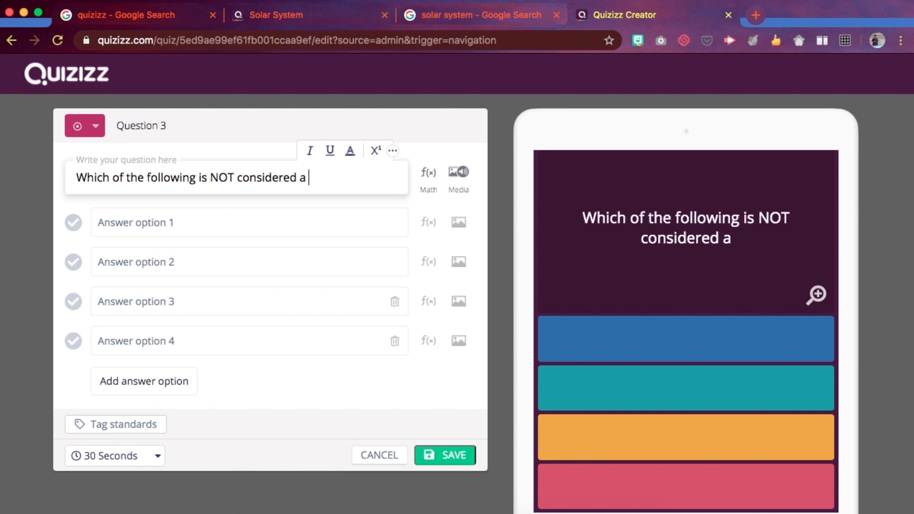
type("planet?")
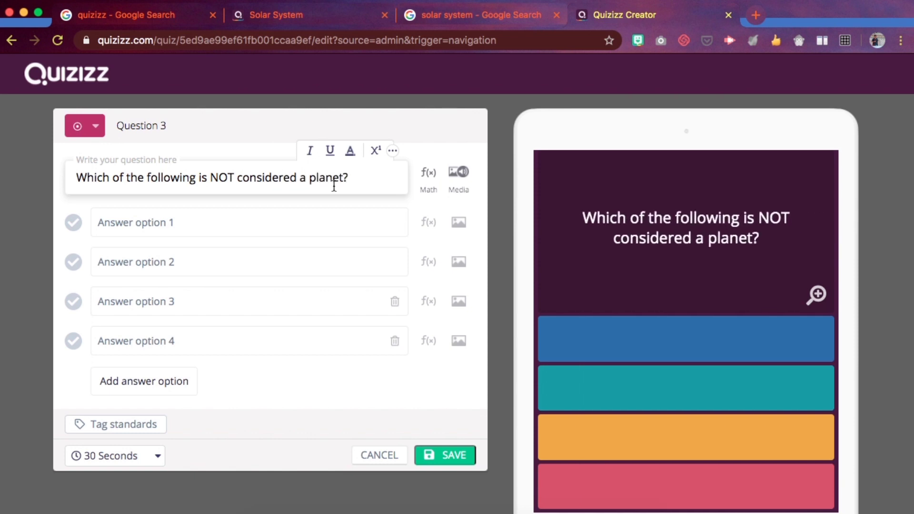
Step: Start adding an image to answer option 1 of Question 3 and search Google Images for "asteroid"
left_click(342, 225)
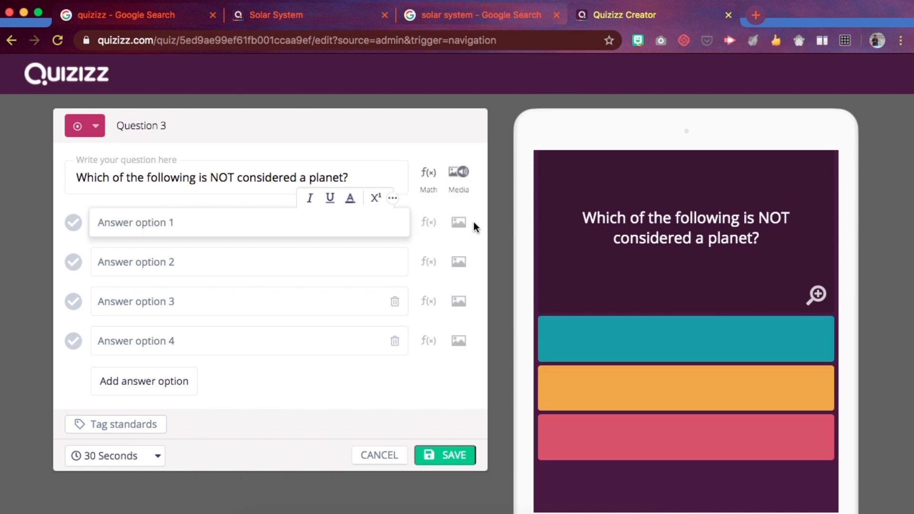
left_click(466, 228)
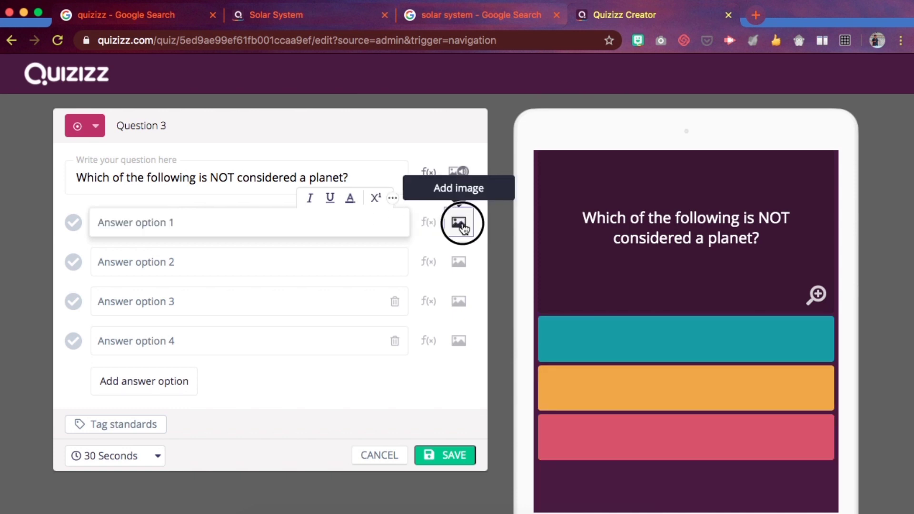
left_click(502, 16)
left_click(389, 91)
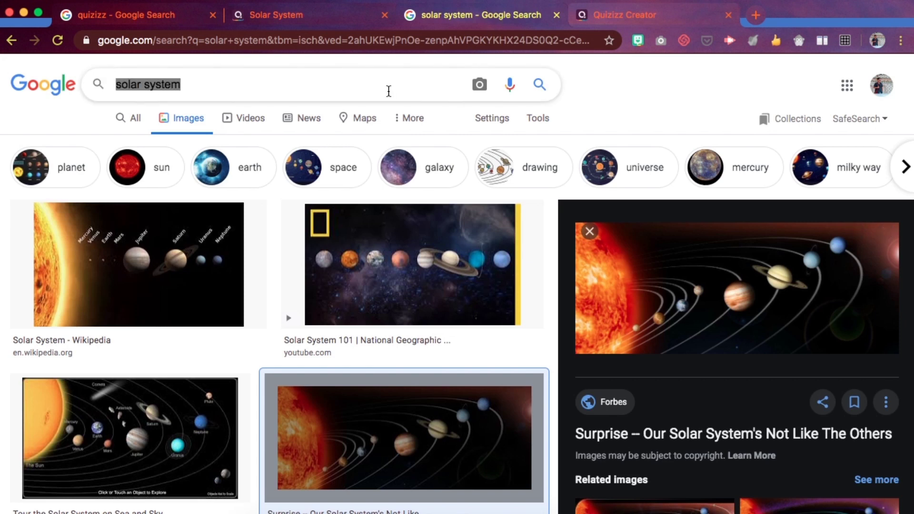
type("asteroid")
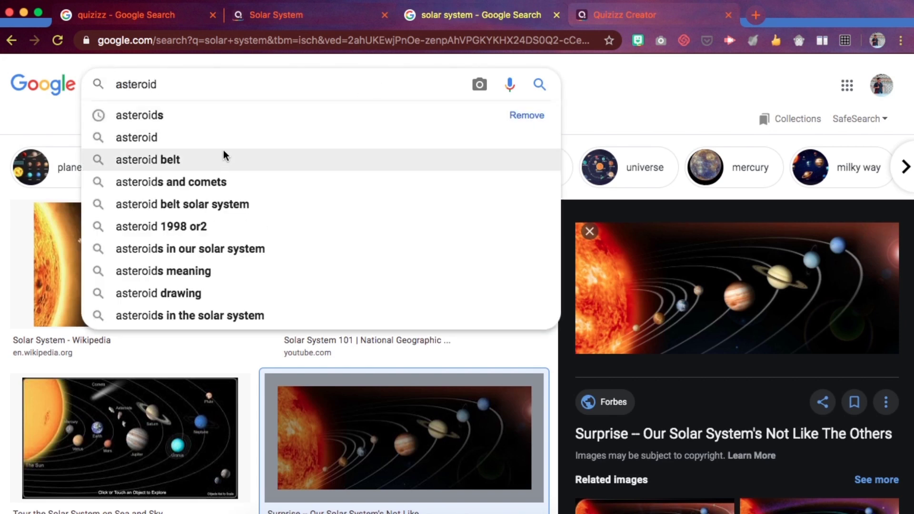
left_click(221, 137)
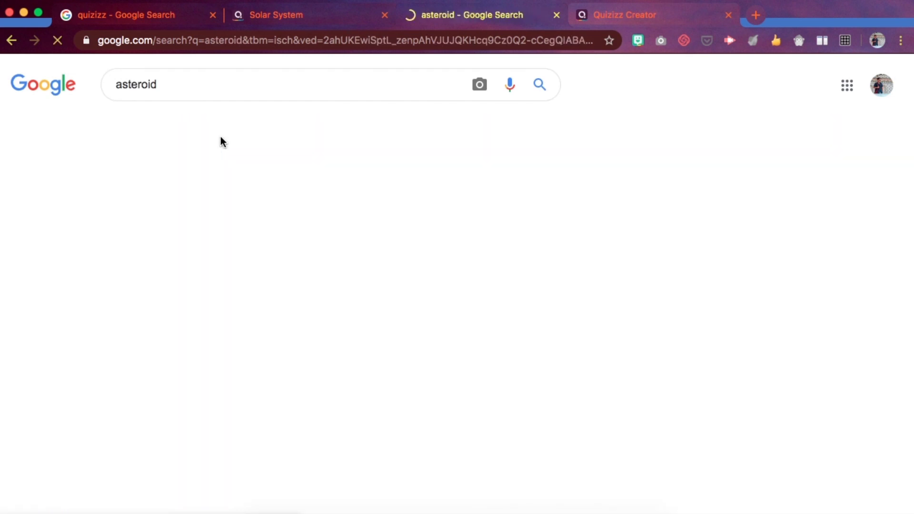
Step: Copy the image address of the grey asteroid picture from ksat.com in the image results
scroll(428, 291, "down", 2)
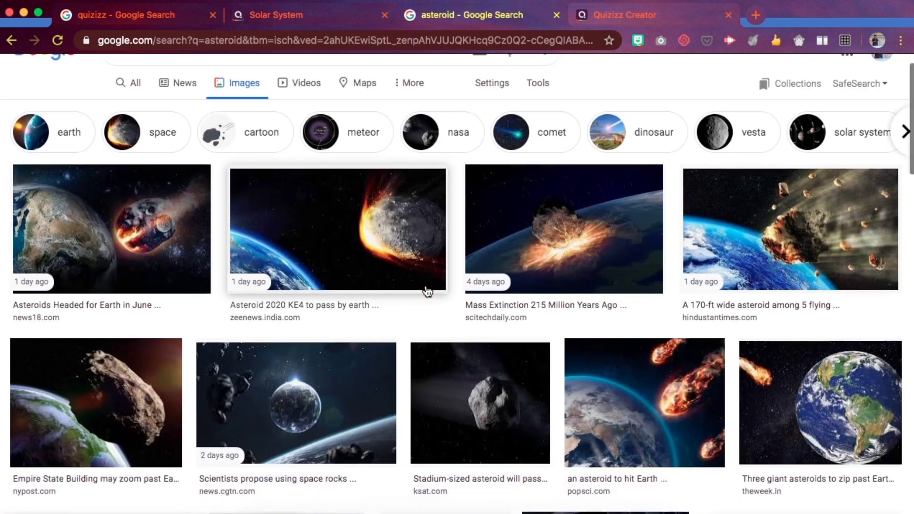
scroll(428, 292, "down", 2)
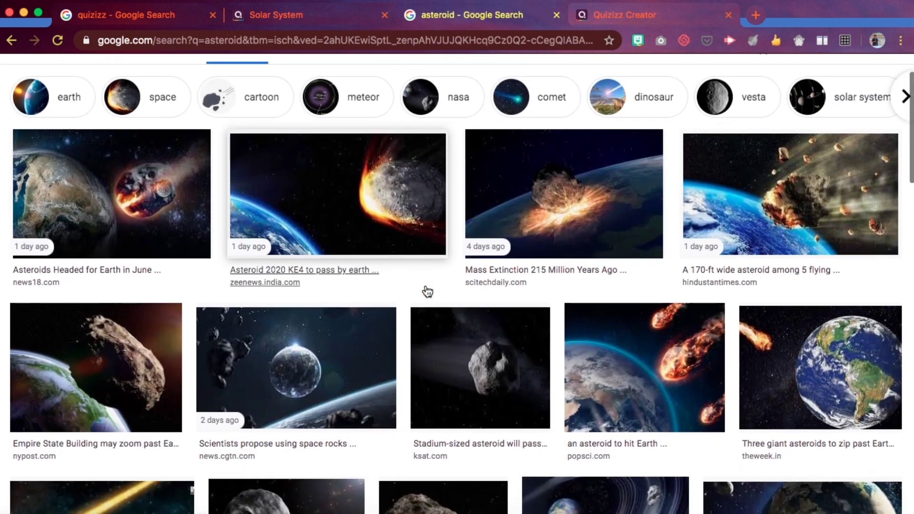
left_click(471, 373)
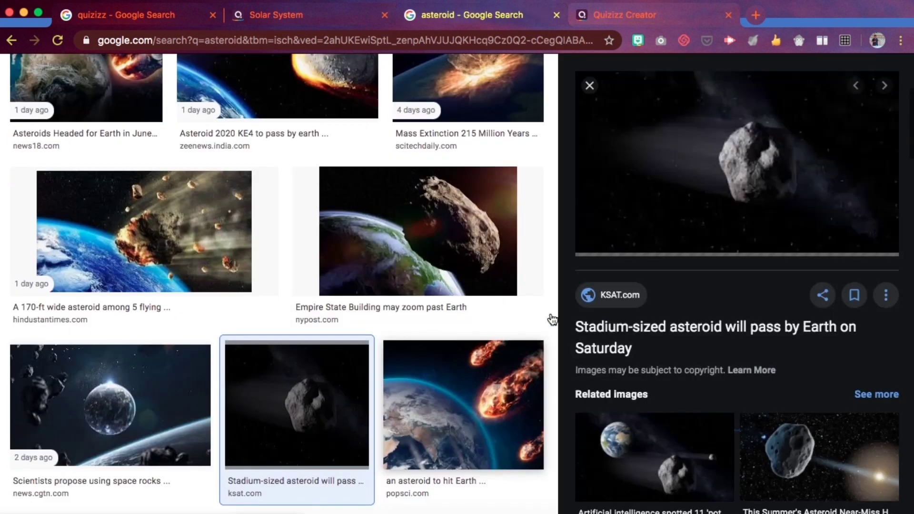
right_click(668, 188)
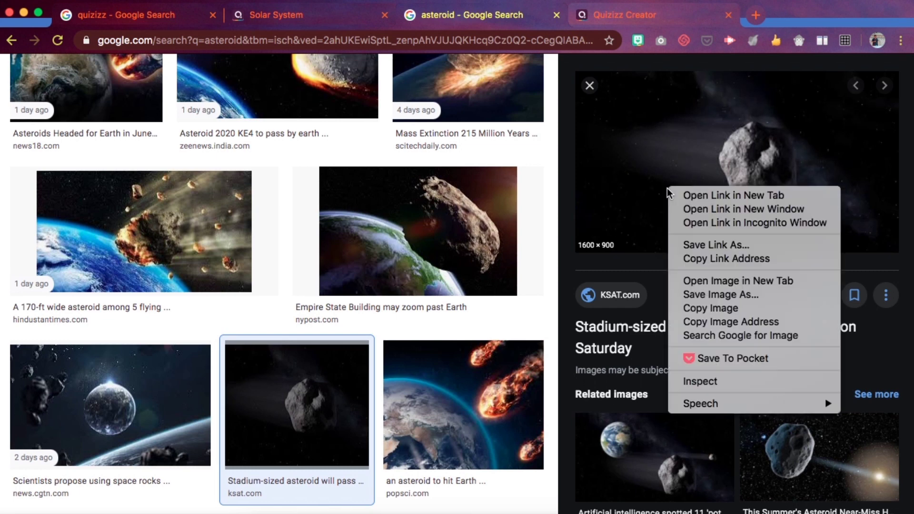
left_click(699, 322)
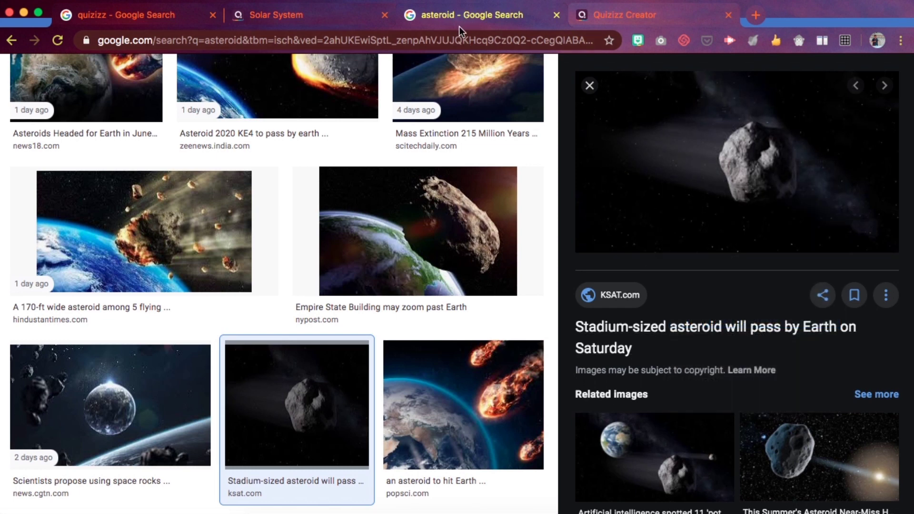
Step: Return to the Quizizz editor and insert the copied asteroid image link as answer option 1 of Question 3
left_click(680, 18)
left_click(421, 283)
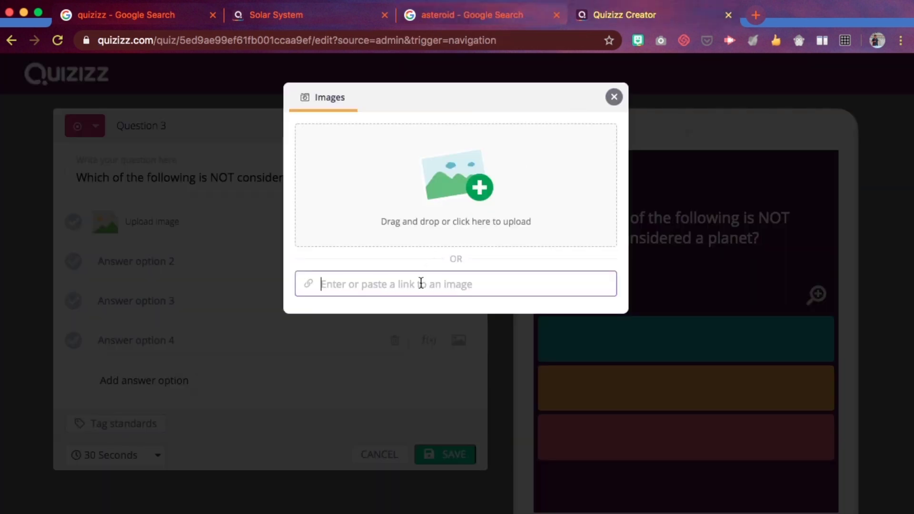
key("super+v")
left_click(582, 320)
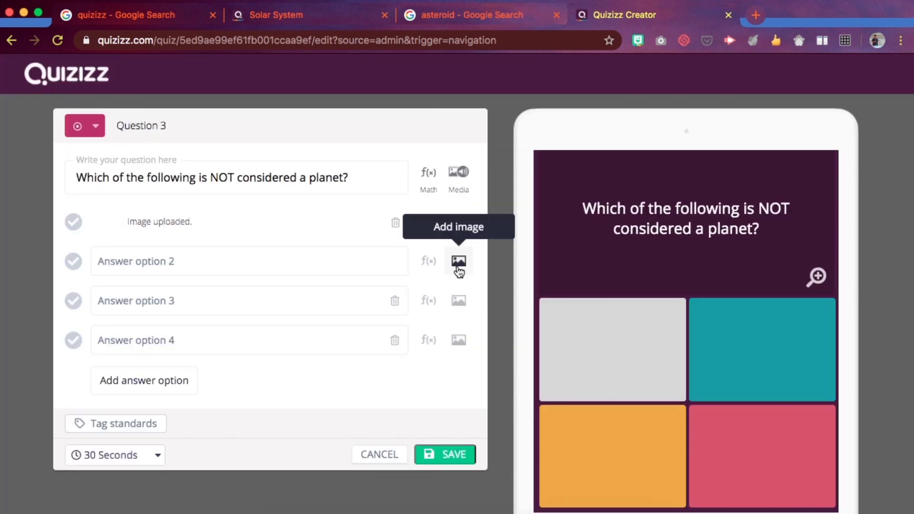
Step: Start adding an image to answer option 2 of Question 3 and search Google Images for "uranus"
left_click(458, 261)
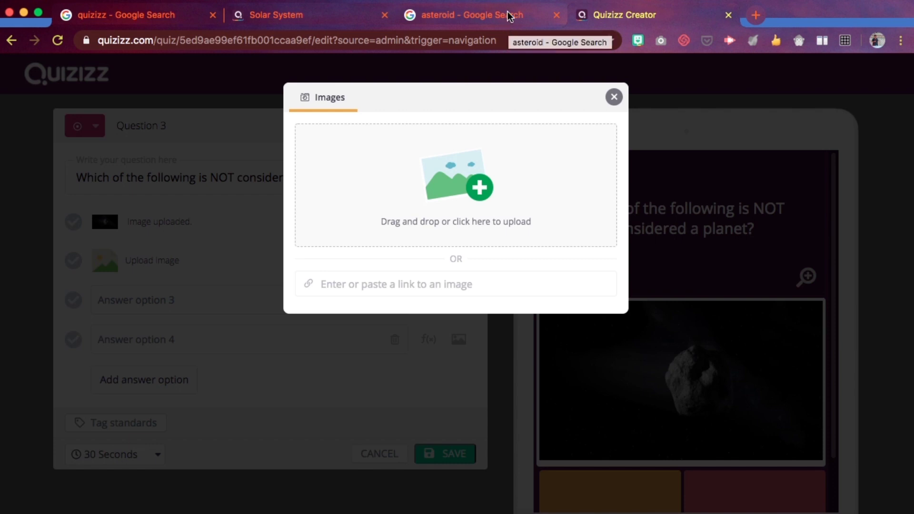
left_click(510, 15)
scroll(307, 195, "up", 2)
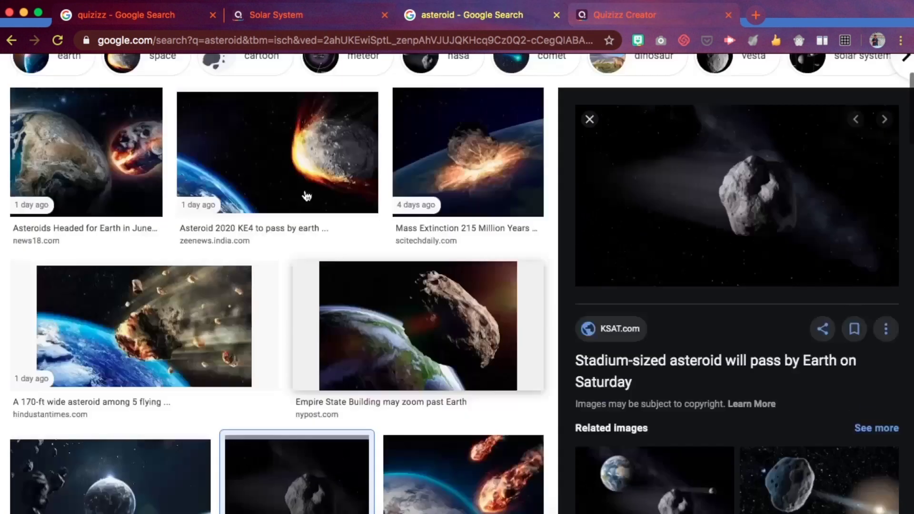
scroll(307, 195, "up", 3)
double_click(142, 84)
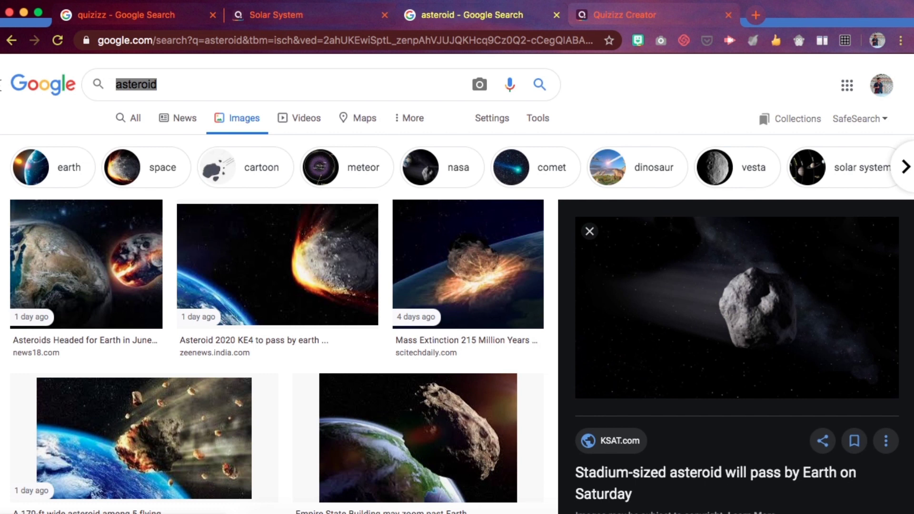
type("ur")
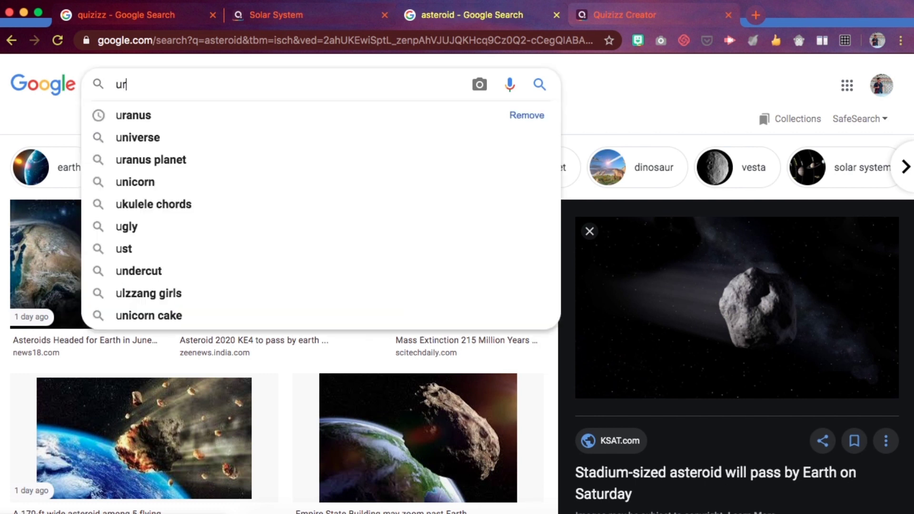
type("anus")
key("Return")
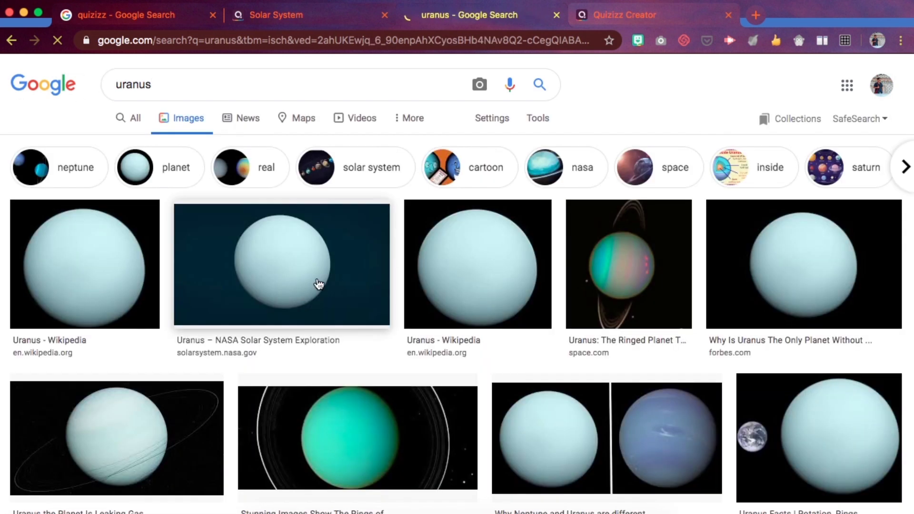
Step: Copy the address of the first Wikipedia Uranus image and insert it as answer option 2 in Quizizz
left_click(90, 262)
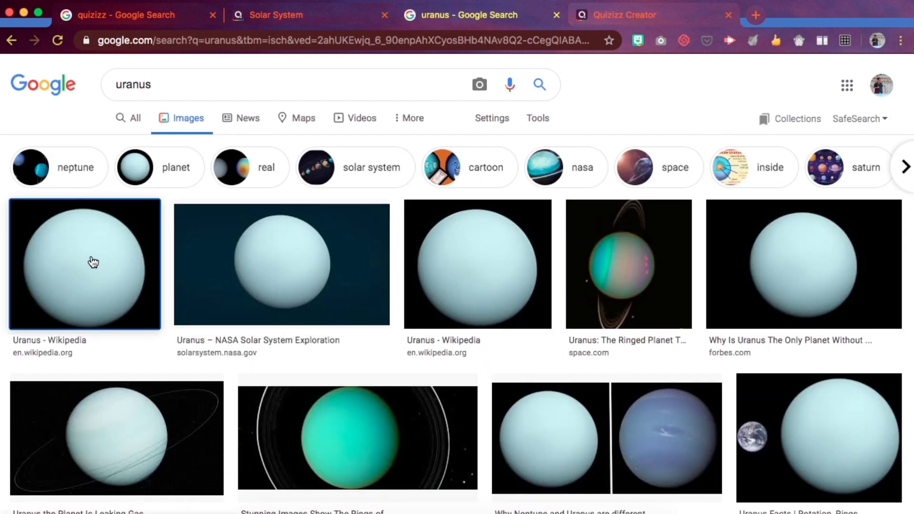
right_click(680, 243)
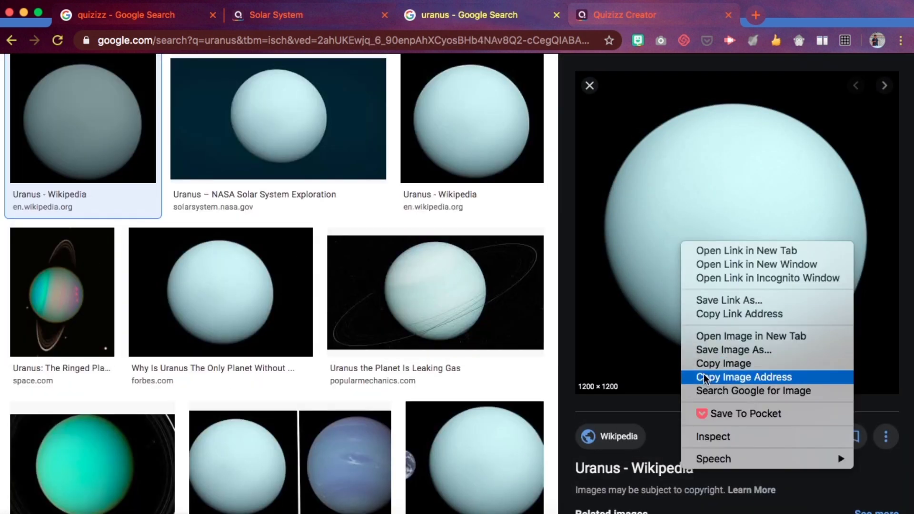
left_click(705, 377)
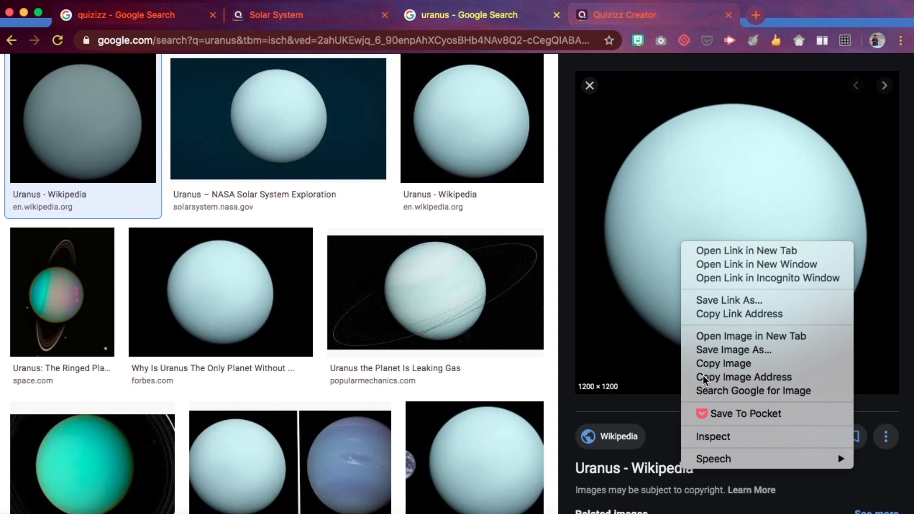
left_click(635, 11)
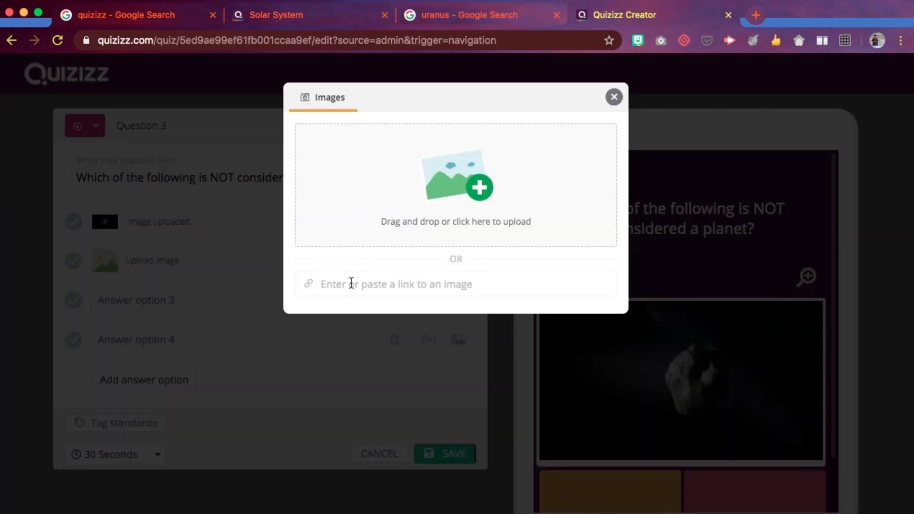
left_click(351, 283)
key("super+v")
left_click(586, 321)
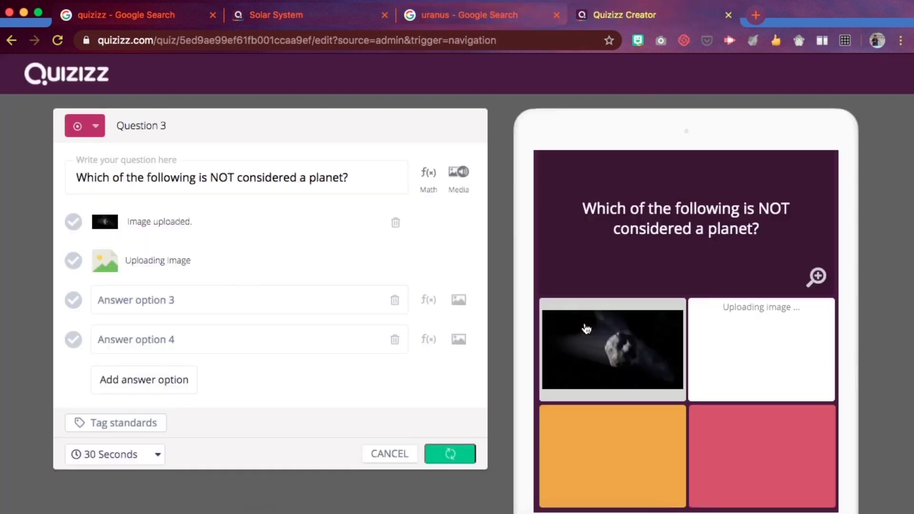
Step: Search Google Images for "saturn" and fill answer options 3 and 4 with web images of Saturn and Earth
left_click(475, 13)
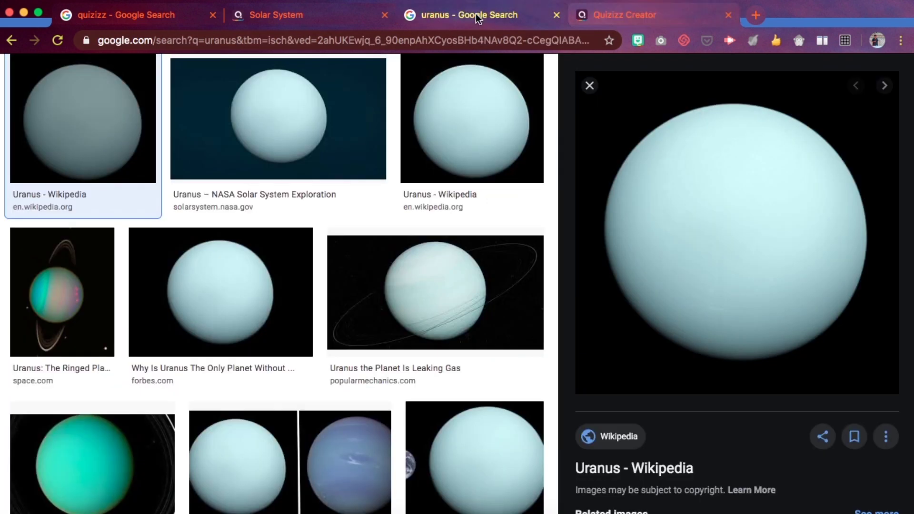
scroll(347, 175, "up", 3)
left_click_drag(157, 84, 3, 83)
type("saturn")
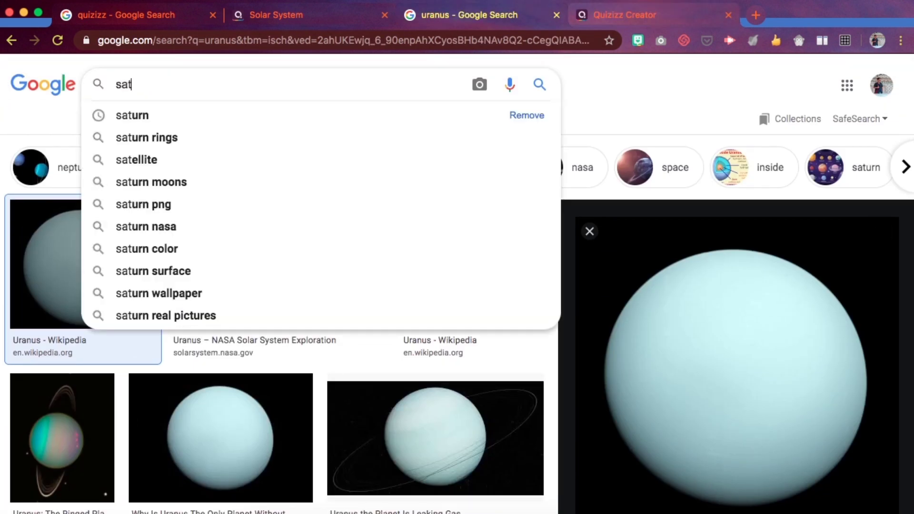
key("Return")
left_click(484, 265)
scroll(714, 334, "down", 3)
left_click(567, 322)
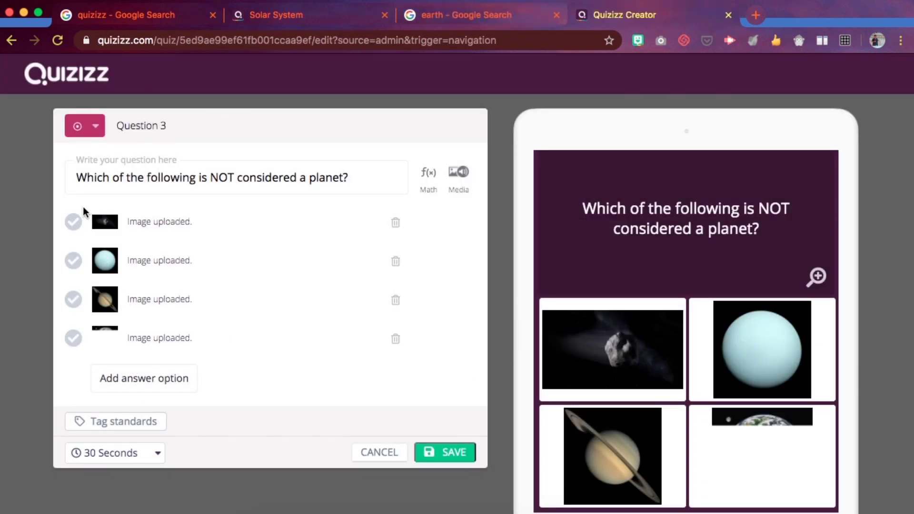
Step: Mark the asteroid image as the correct answer and save Question 3
left_click(74, 223)
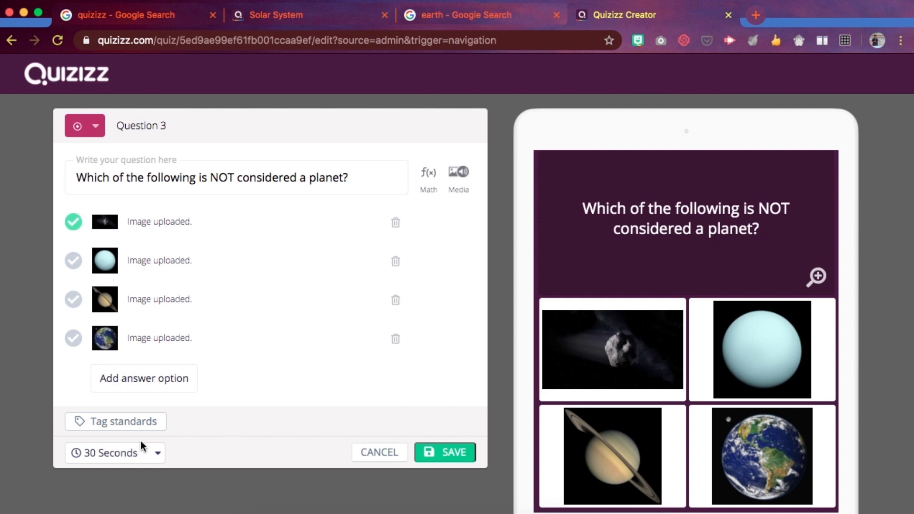
left_click(463, 455)
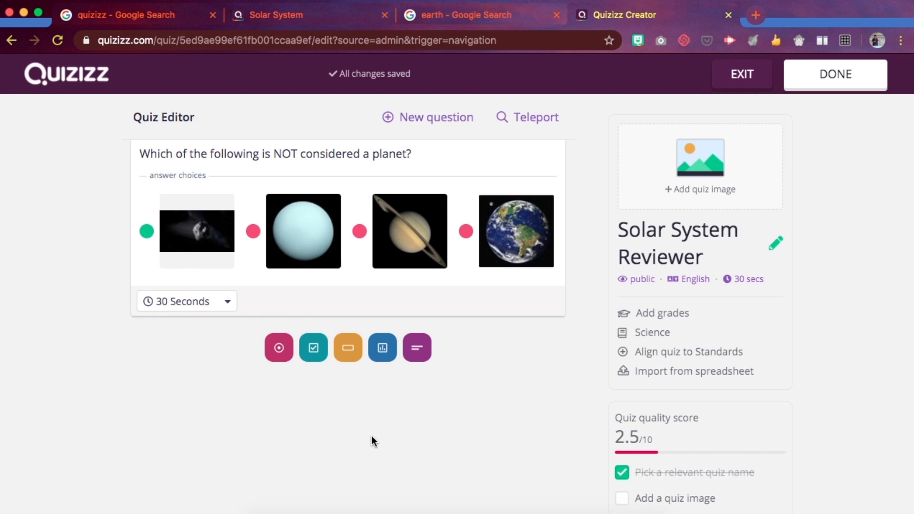
scroll(372, 436, "up", 5)
scroll(416, 322, "up", 4)
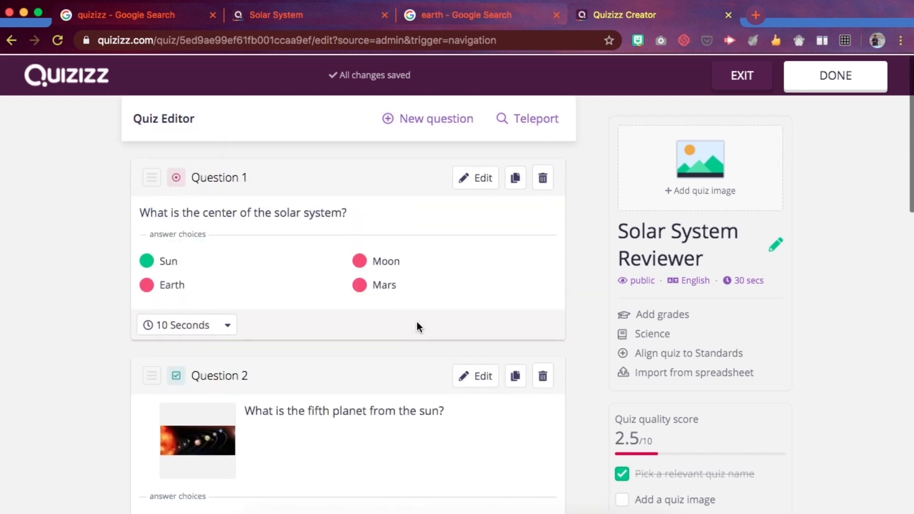
scroll(417, 321, "down", 9)
Step: Finish the quiz by setting its grade range from 1st to 3rd and saving the quiz details
left_click(854, 82)
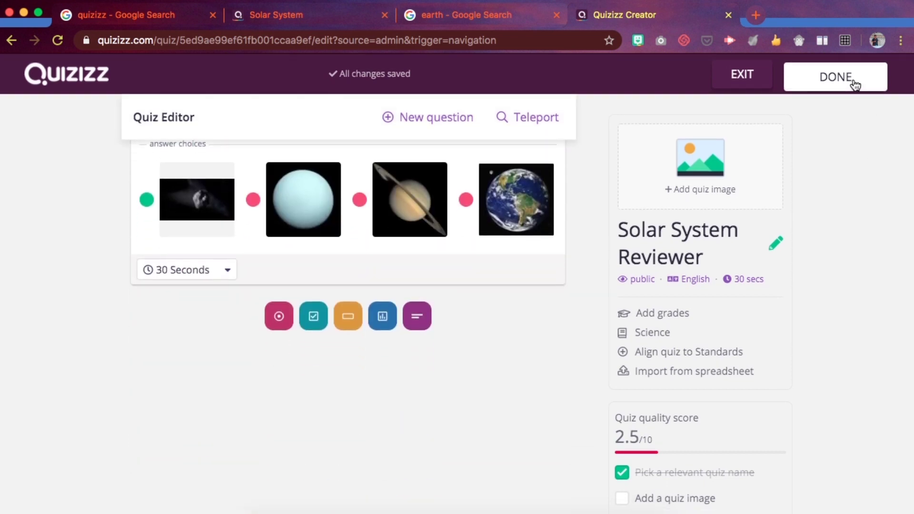
left_click(822, 78)
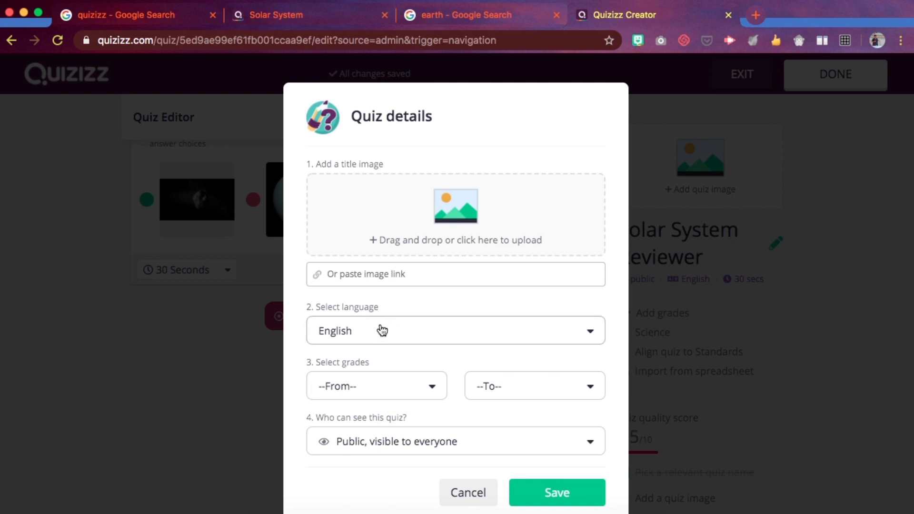
left_click(433, 390)
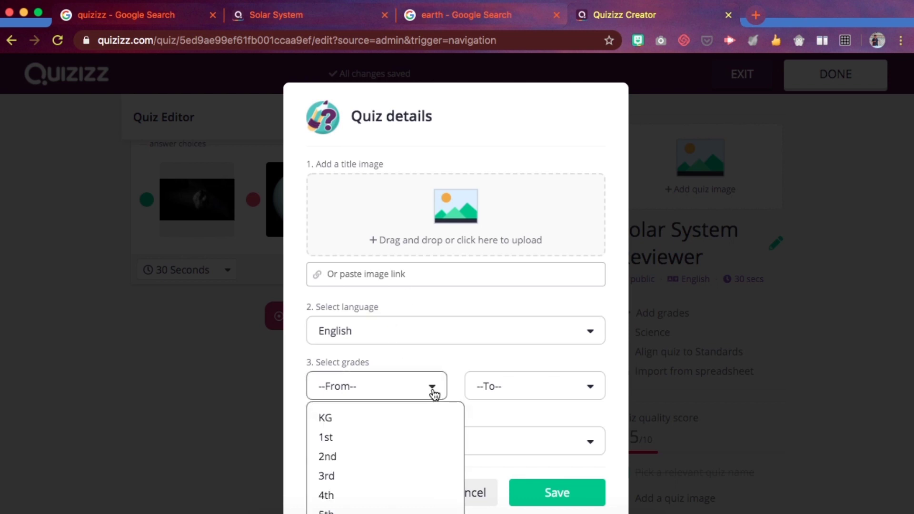
left_click(386, 440)
left_click(530, 385)
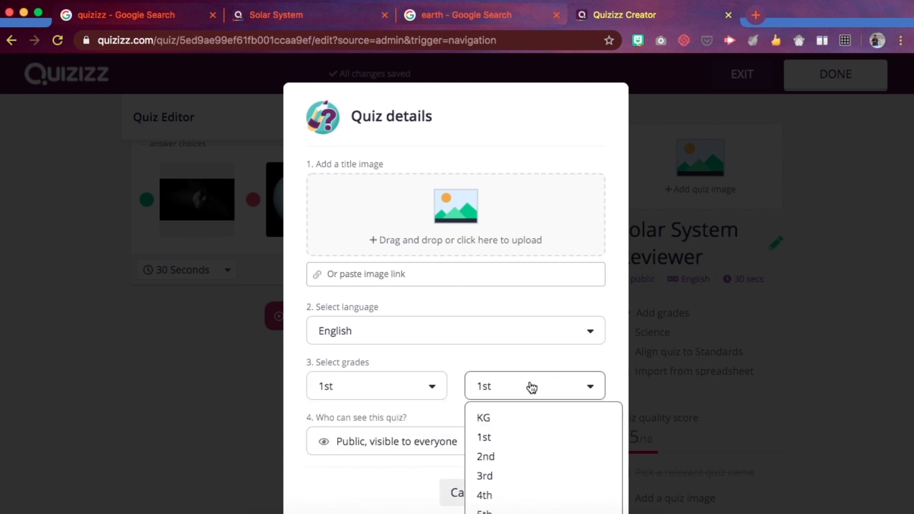
left_click(485, 476)
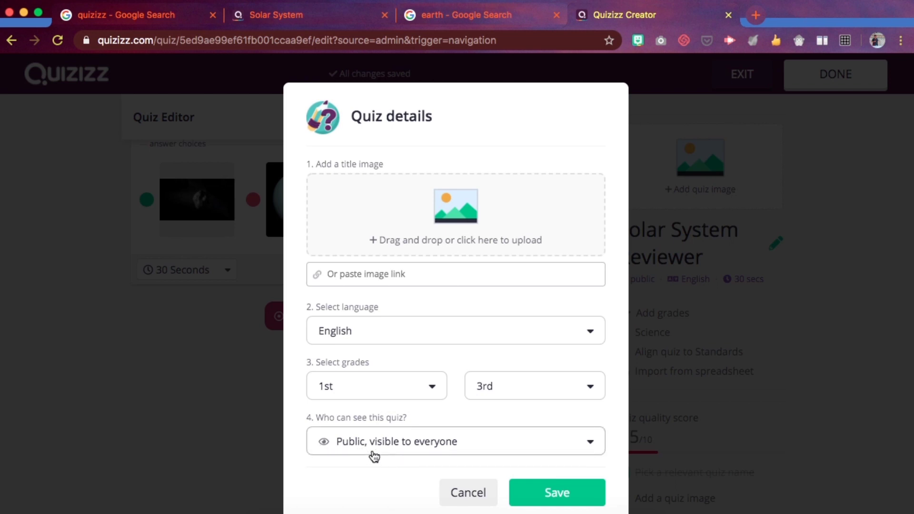
right_click(548, 493)
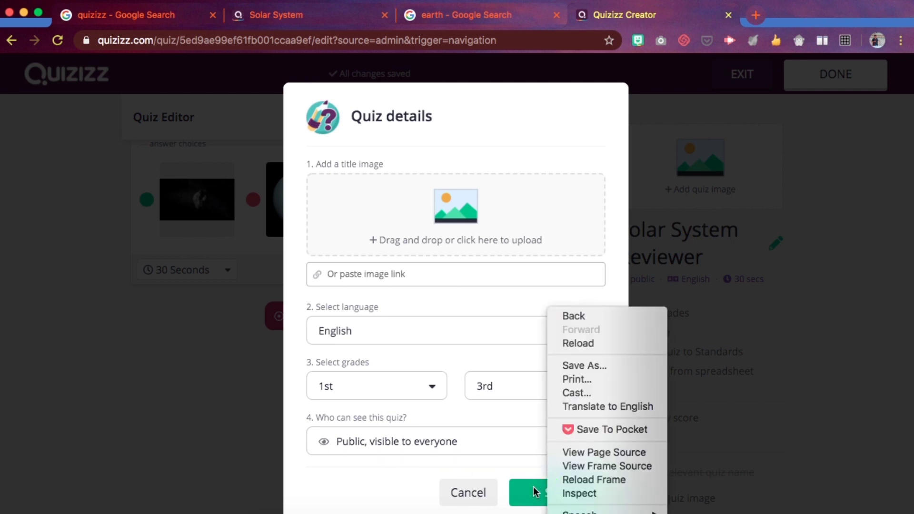
left_click(534, 491)
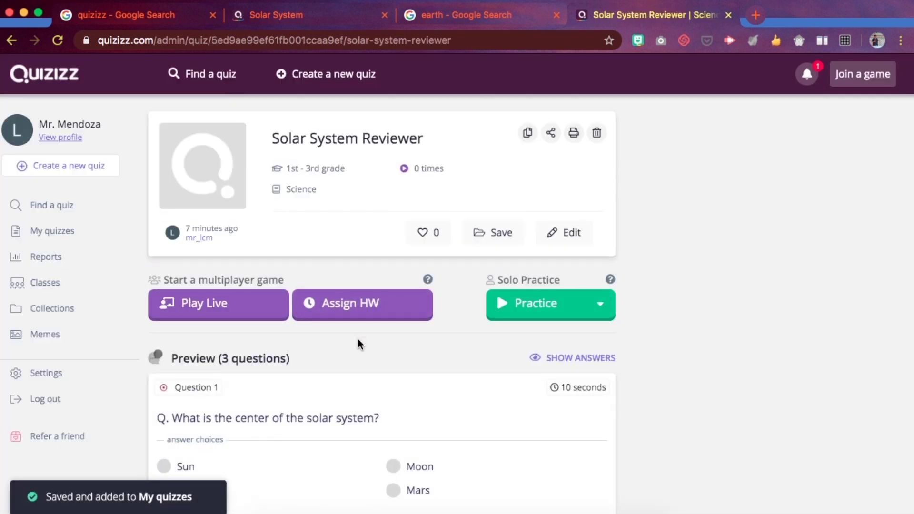
Step: Start assigning the quiz as homework and set its completion date to Jun 8th
scroll(359, 342, "down", 6)
scroll(360, 345, "down", 5)
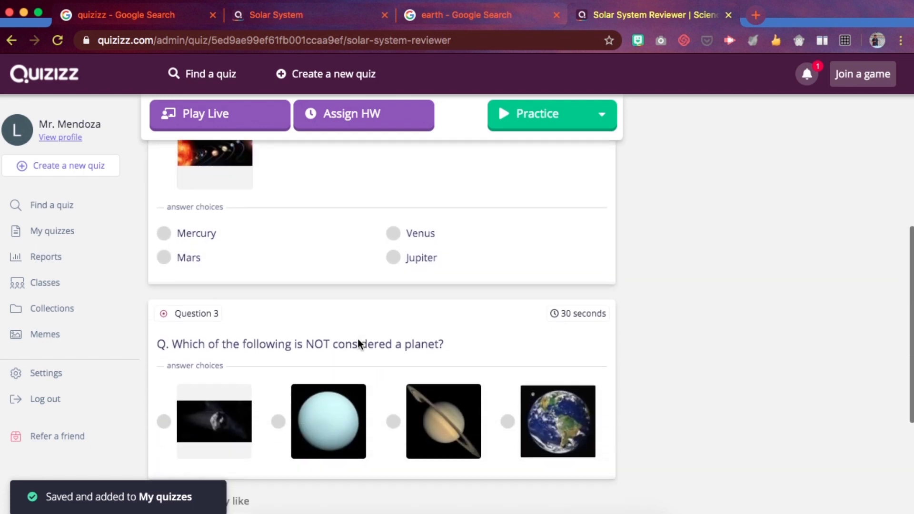
scroll(360, 346, "up", 9)
scroll(360, 345, "up", 2)
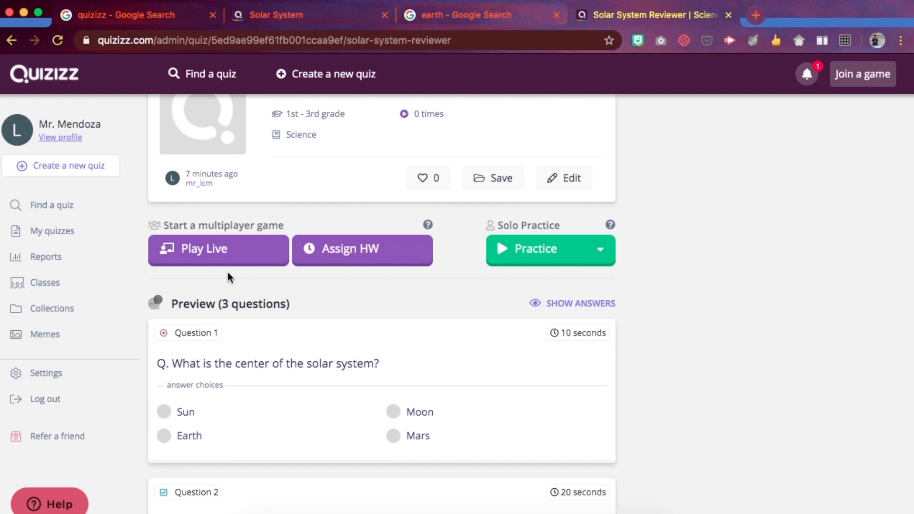
left_click(341, 261)
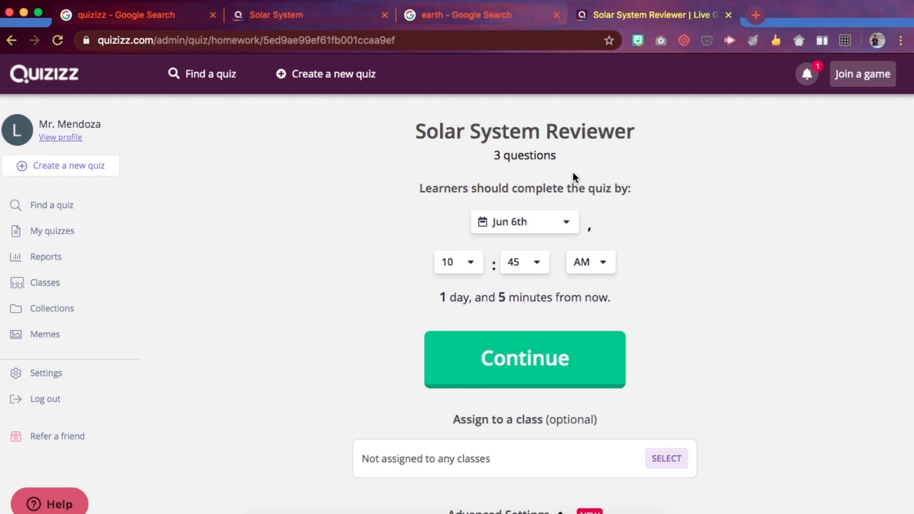
left_click(549, 227)
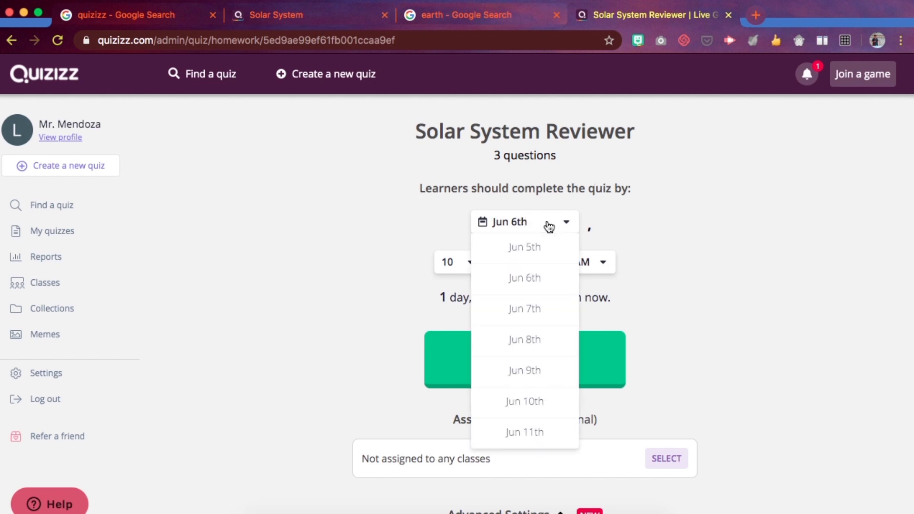
left_click(522, 338)
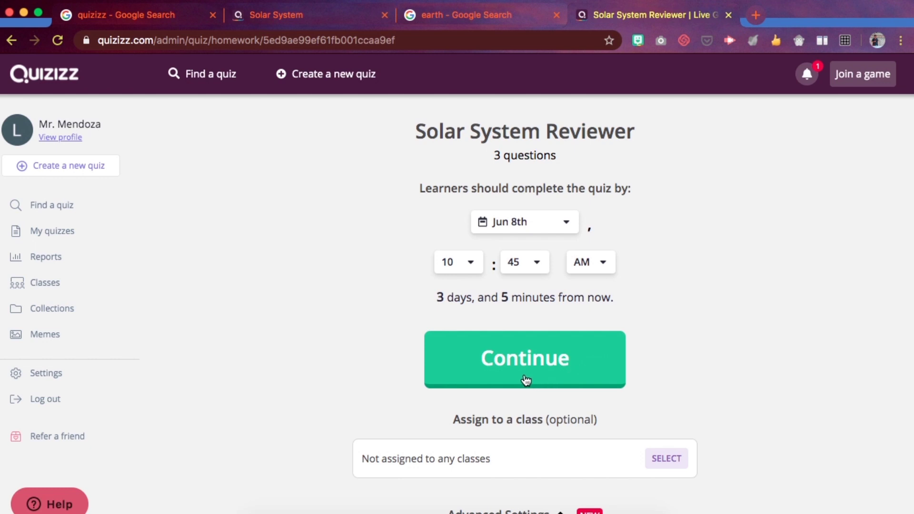
Step: In the homework's general settings, choose 2 student attempts and keep showing answers post-game set to On
scroll(526, 380, "down", 5)
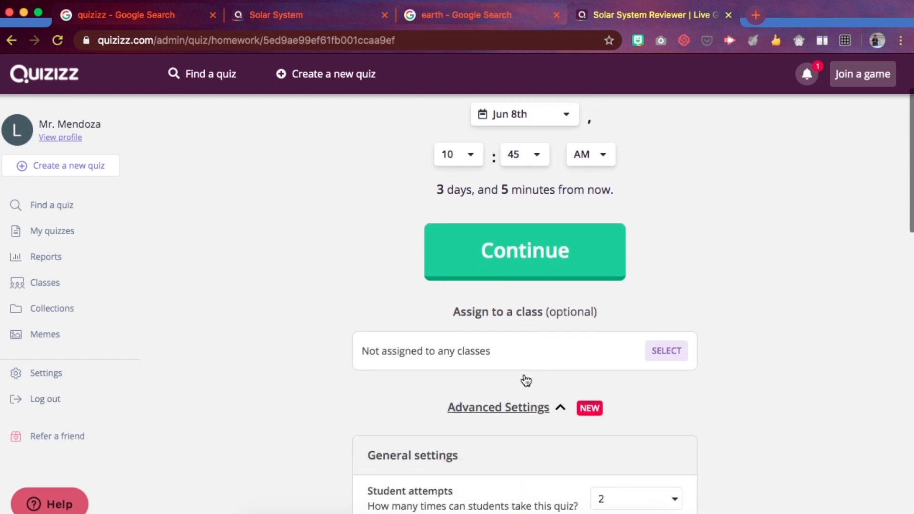
scroll(524, 374, "down", 1)
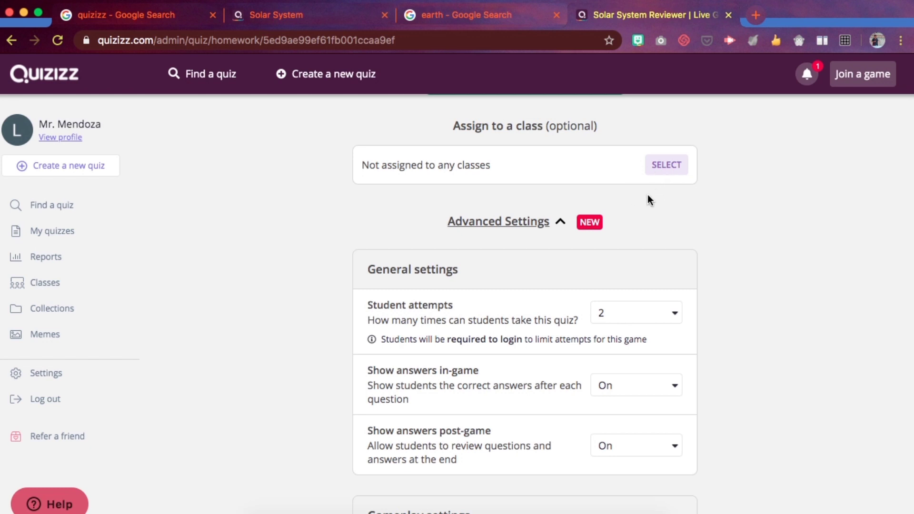
scroll(648, 199, "down", 3)
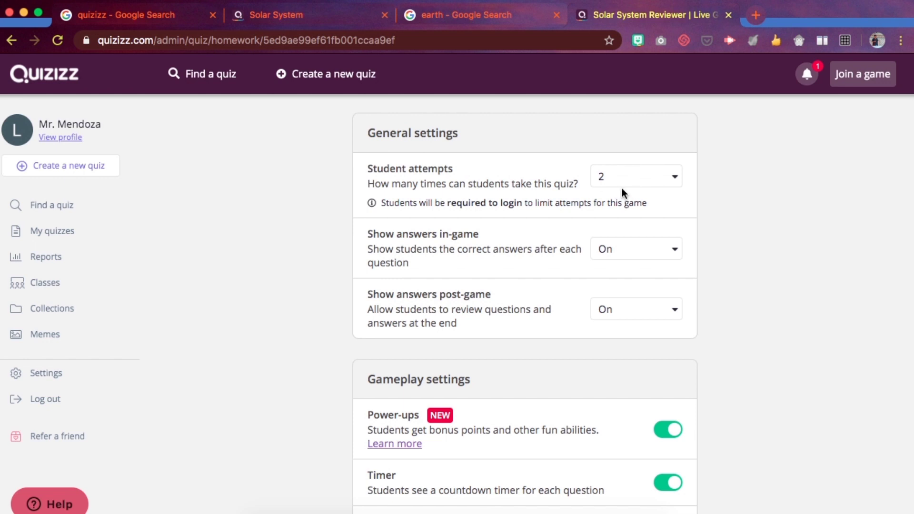
left_click(639, 186)
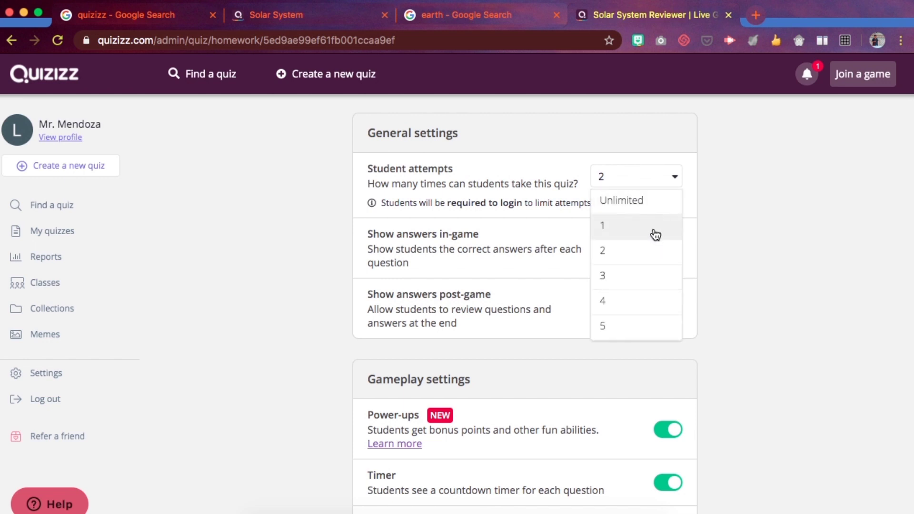
left_click(645, 260)
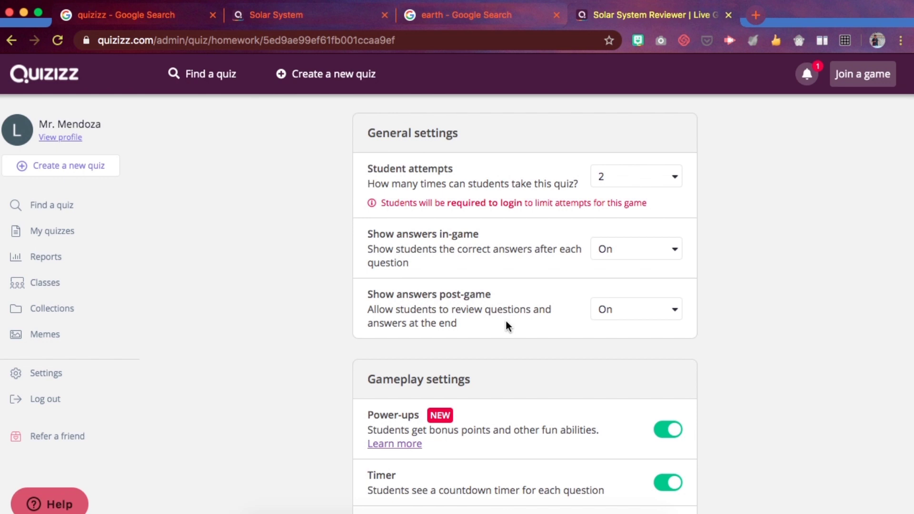
left_click(674, 310)
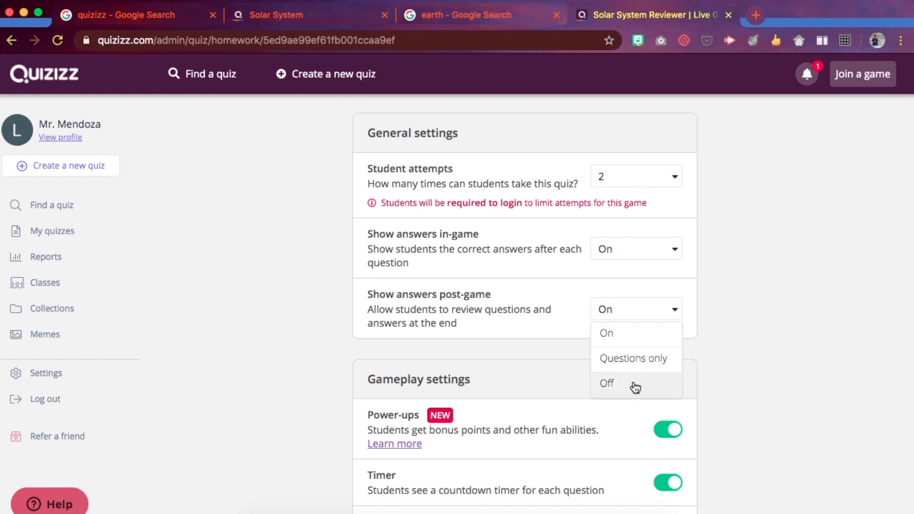
left_click(636, 341)
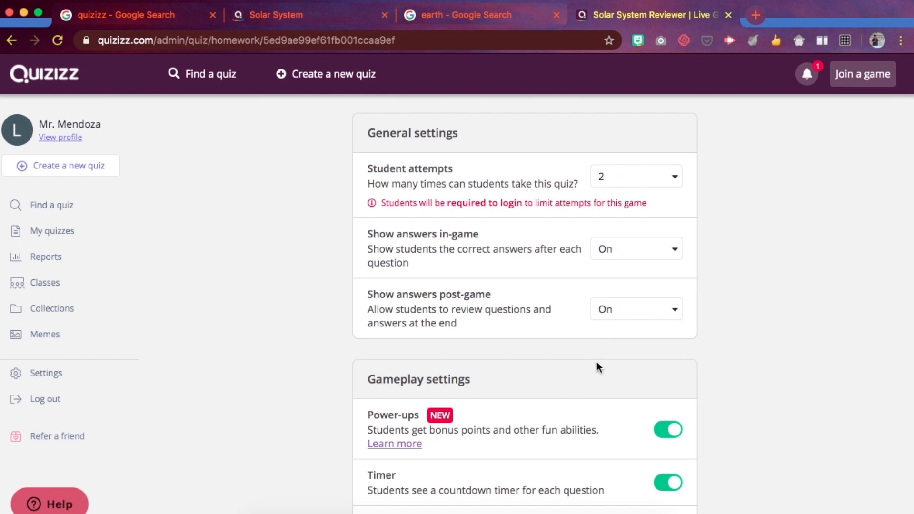
Step: Go through the gameplay settings and open the preview of the Puns of the Animal Kingdom II meme set
scroll(598, 366, "down", 5)
scroll(598, 367, "down", 1)
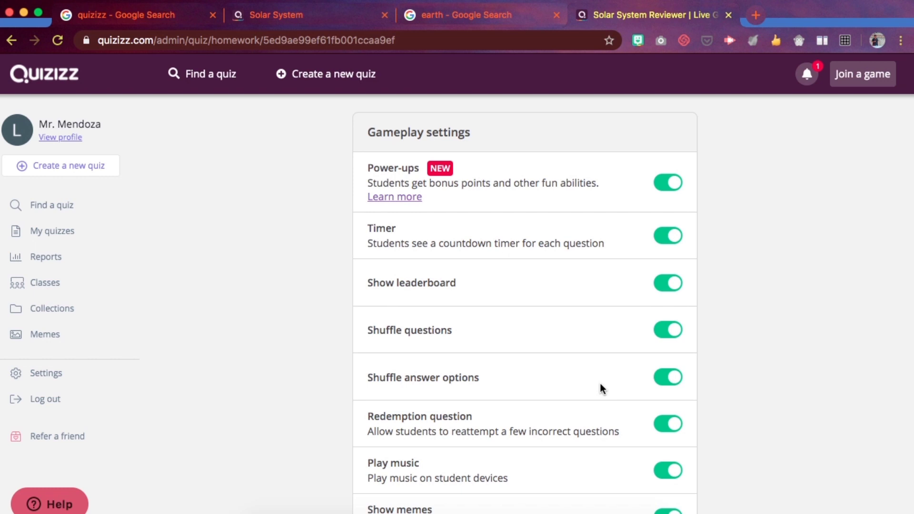
scroll(600, 384, "down", 3)
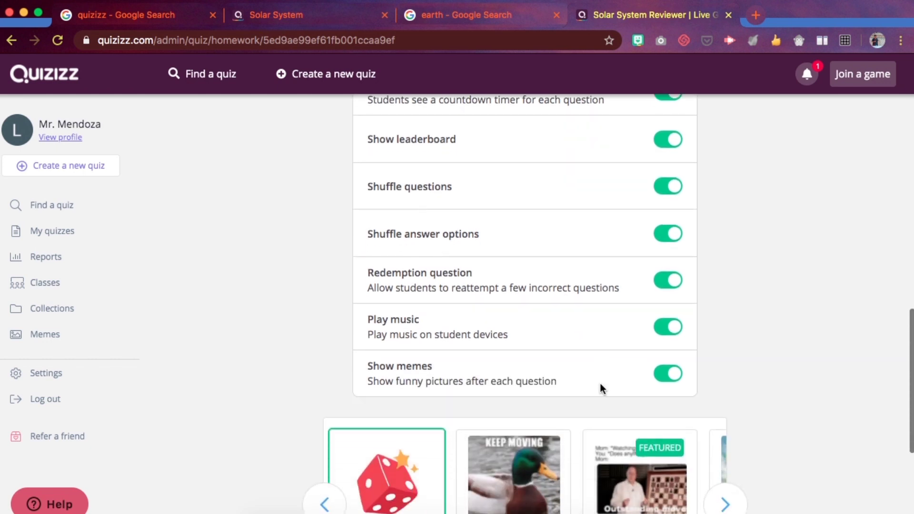
scroll(601, 383, "up", 1)
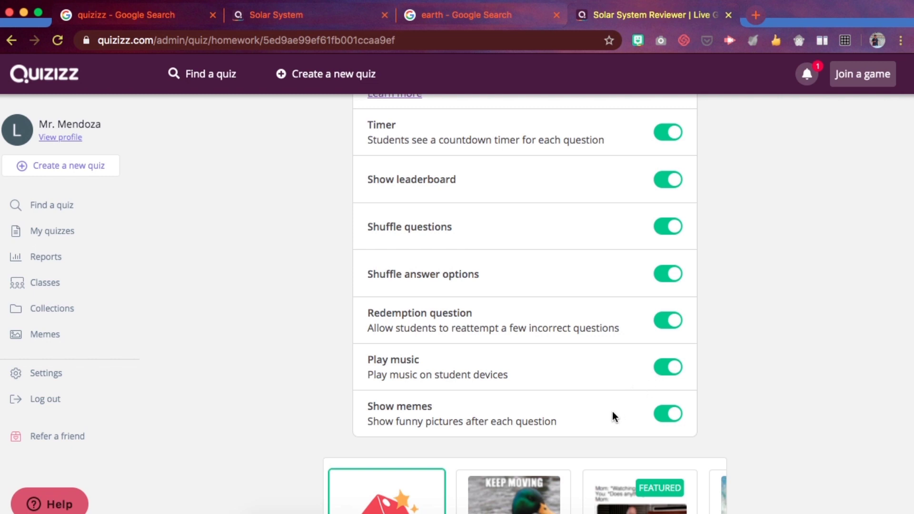
scroll(614, 416, "down", 4)
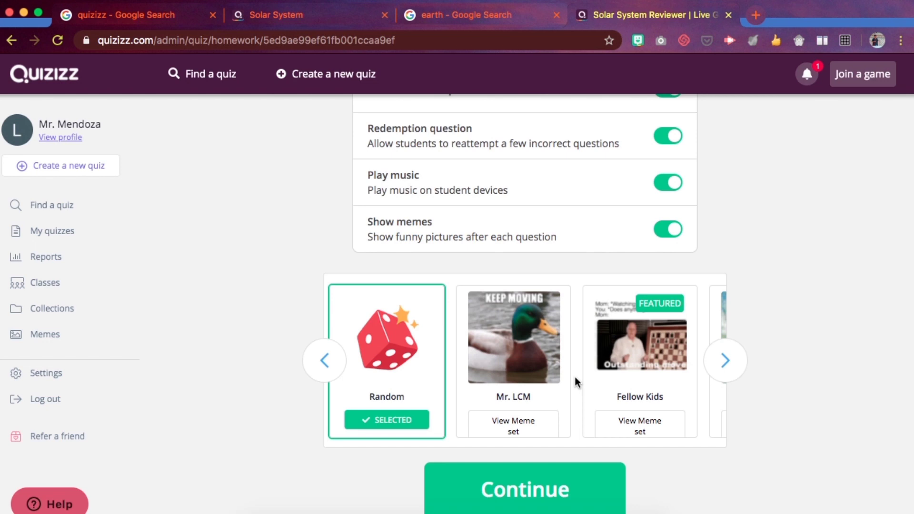
left_click(719, 364)
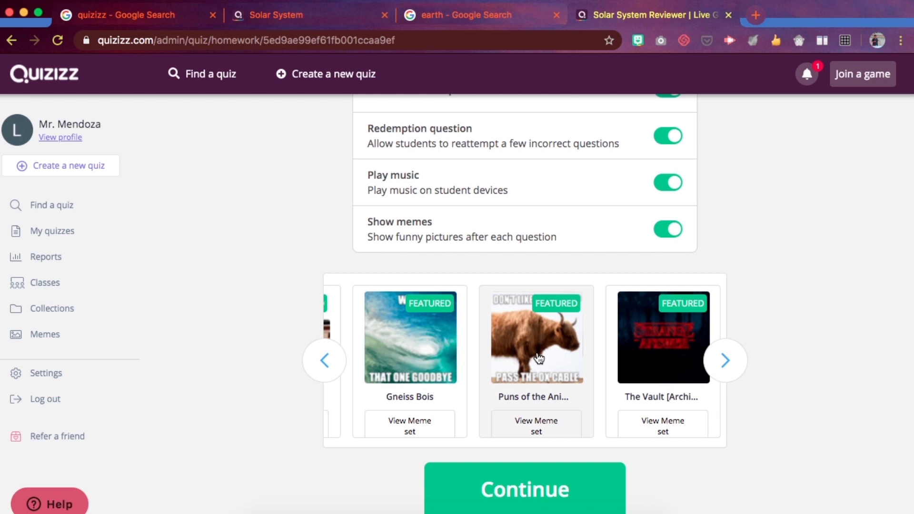
left_click(543, 433)
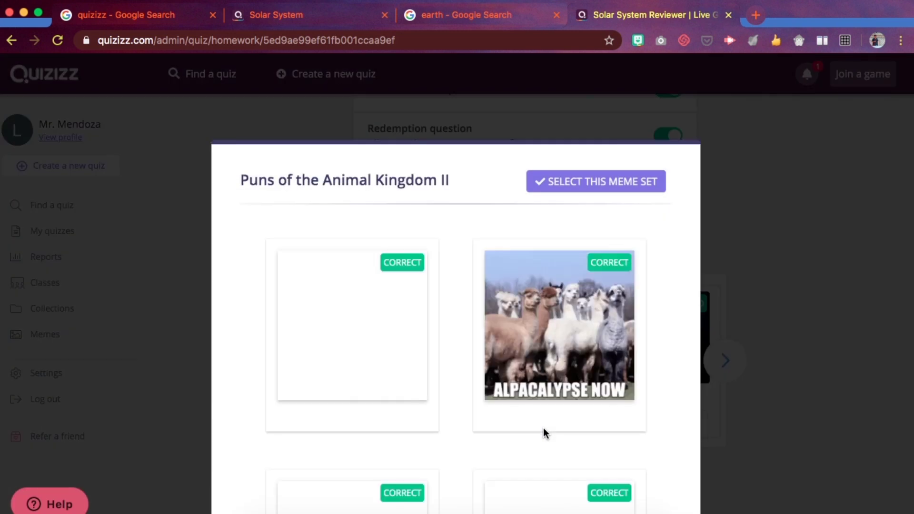
Step: Look through the memes for correct and incorrect answers in the Puns of the Animal Kingdom II set
scroll(386, 399, "down", 5)
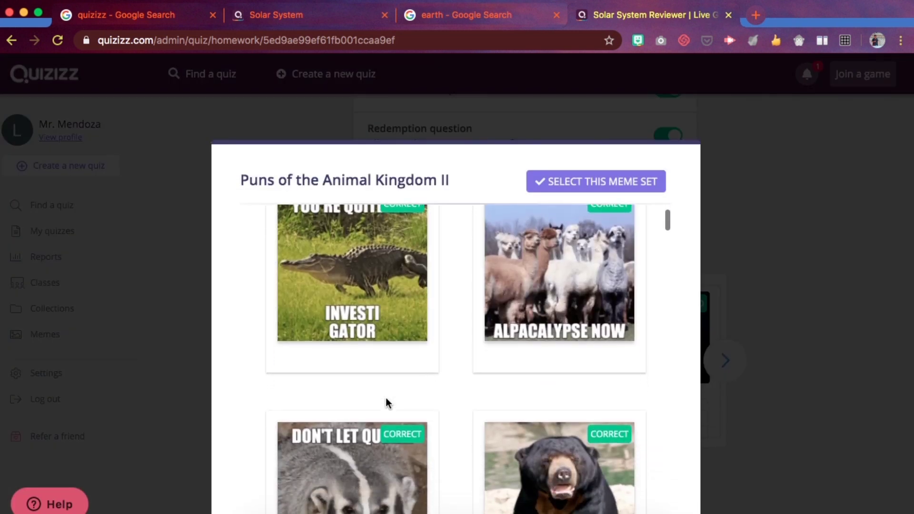
scroll(386, 398, "down", 2)
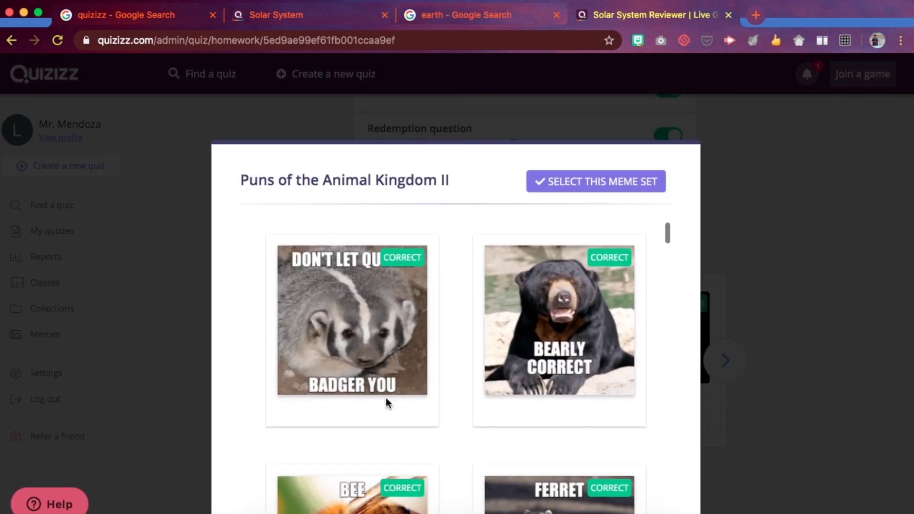
scroll(386, 398, "down", 10)
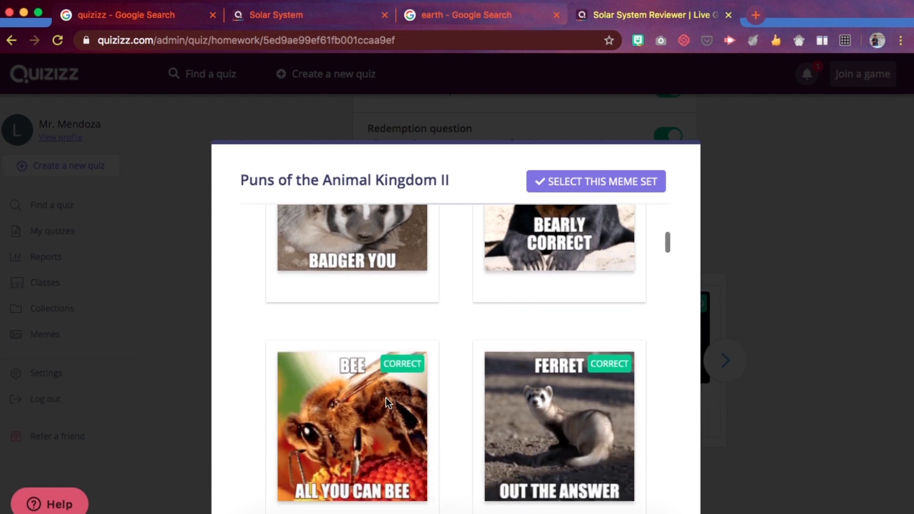
scroll(386, 398, "down", 9)
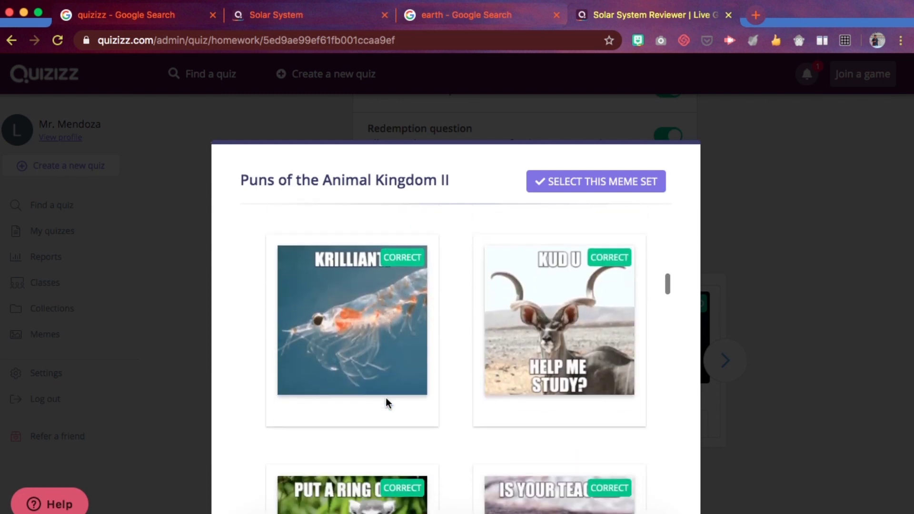
scroll(386, 398, "down", 20)
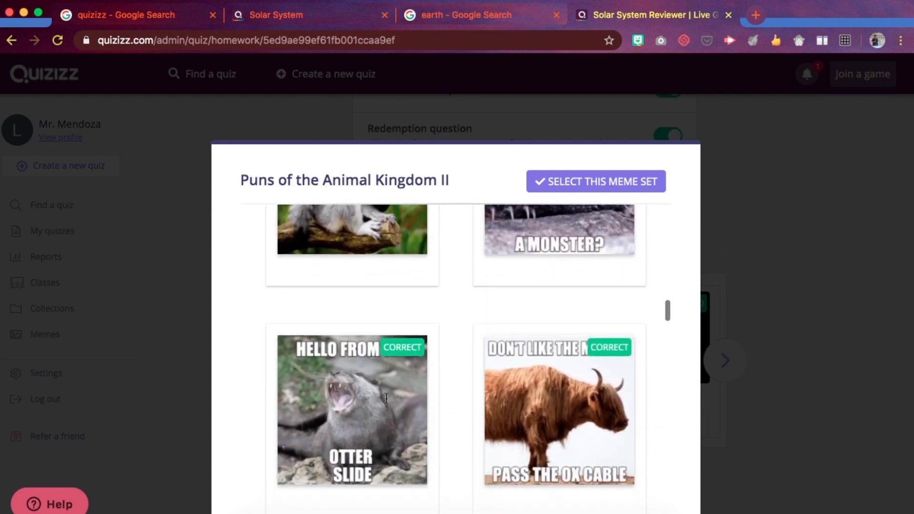
scroll(386, 398, "down", 3)
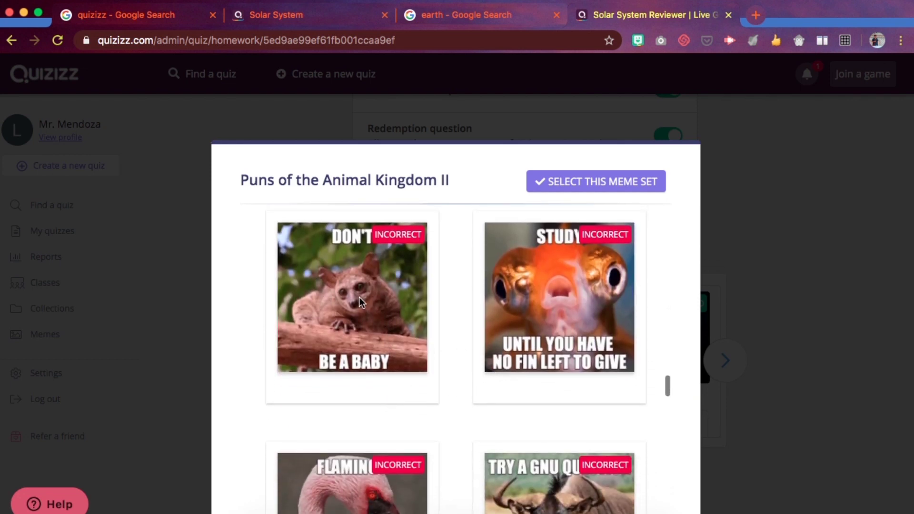
scroll(483, 365, "down", 3)
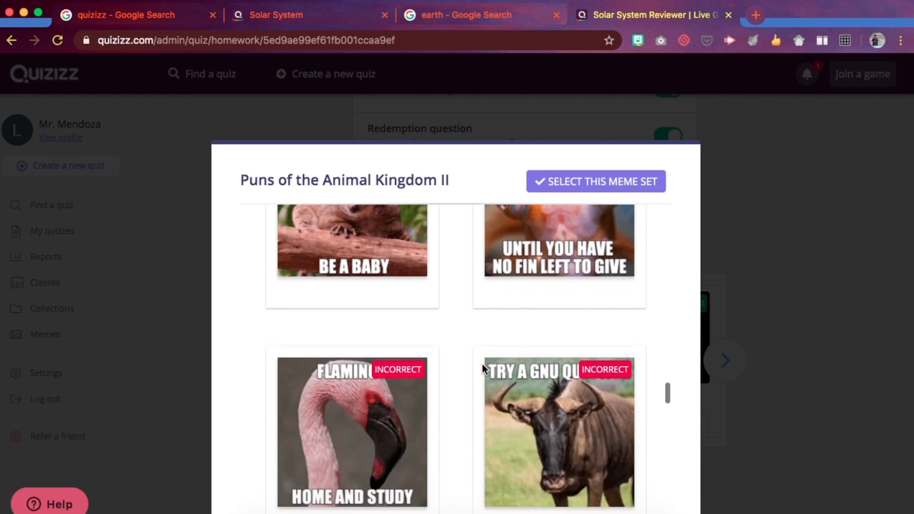
scroll(482, 364, "down", 2)
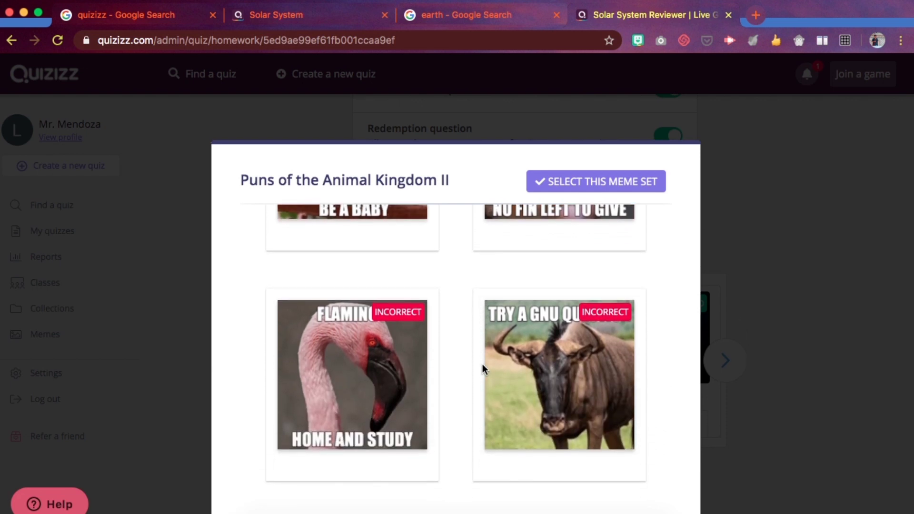
scroll(482, 364, "down", 12)
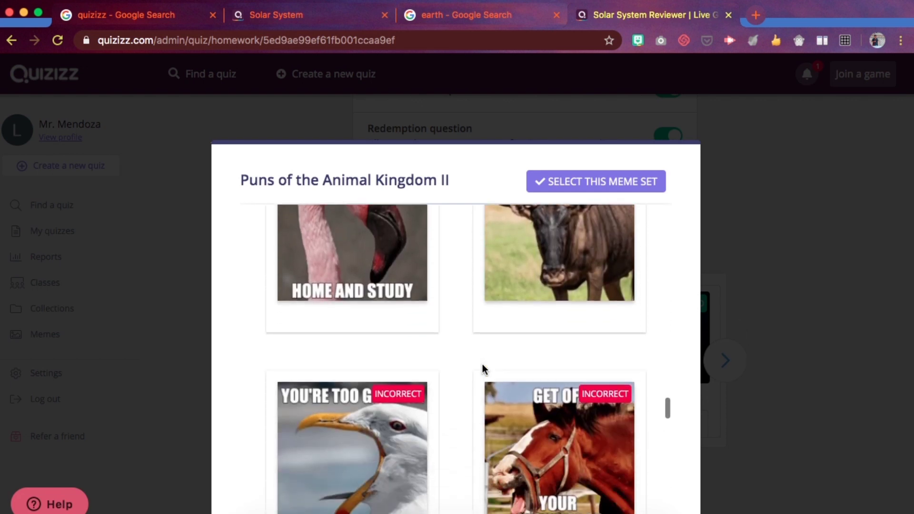
scroll(482, 364, "up", 12)
scroll(482, 364, "up", 5)
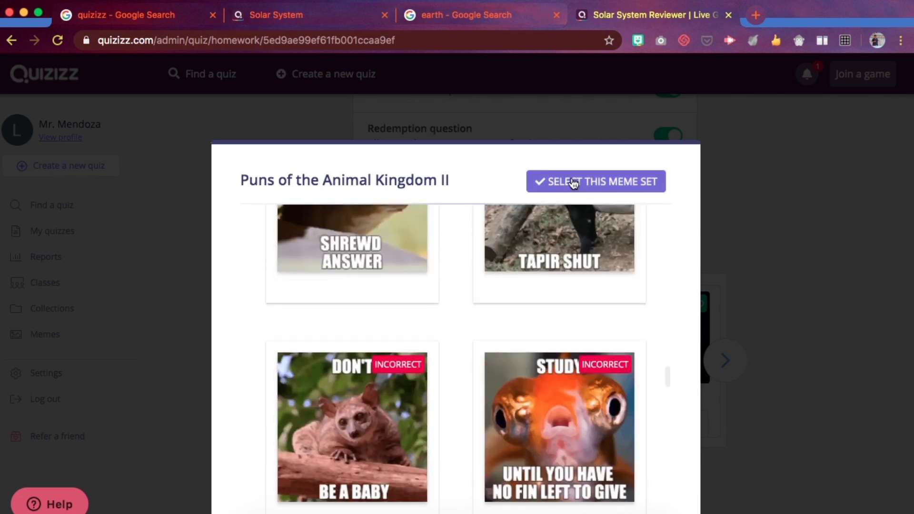
Step: Select the Puns of the Animal Kingdom II meme set and continue to create the homework assignment
left_click(577, 182)
scroll(525, 380, "down", 3)
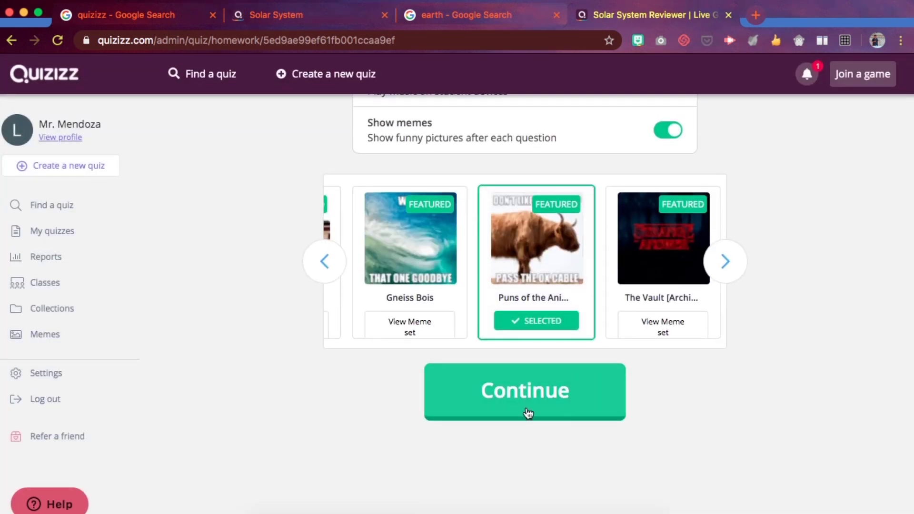
left_click(528, 413)
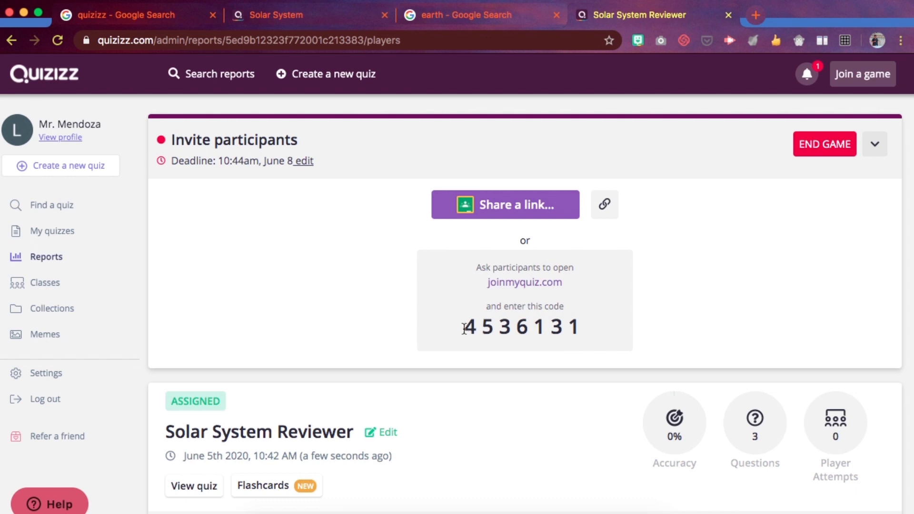
Step: Copy the game code for participants and open quizizz.com in a new browser tab
left_click_drag(464, 327, 585, 330)
key("super+c")
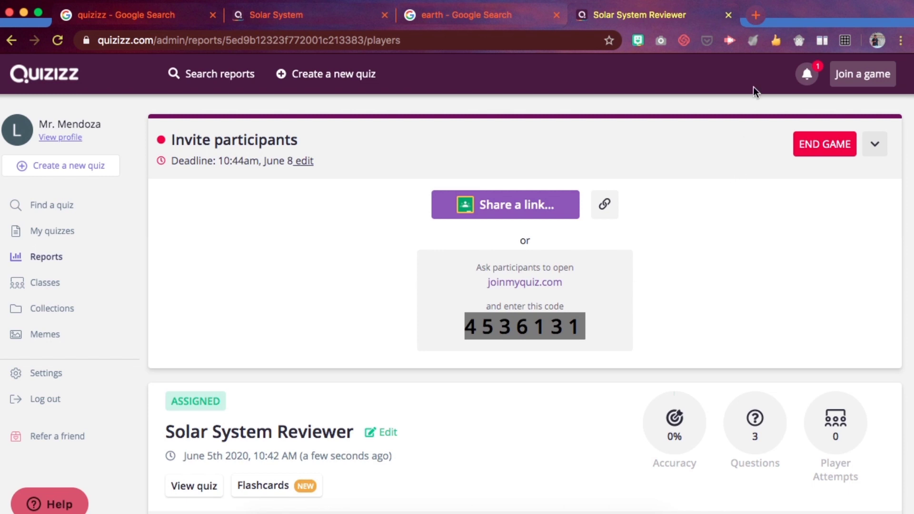
left_click(756, 16)
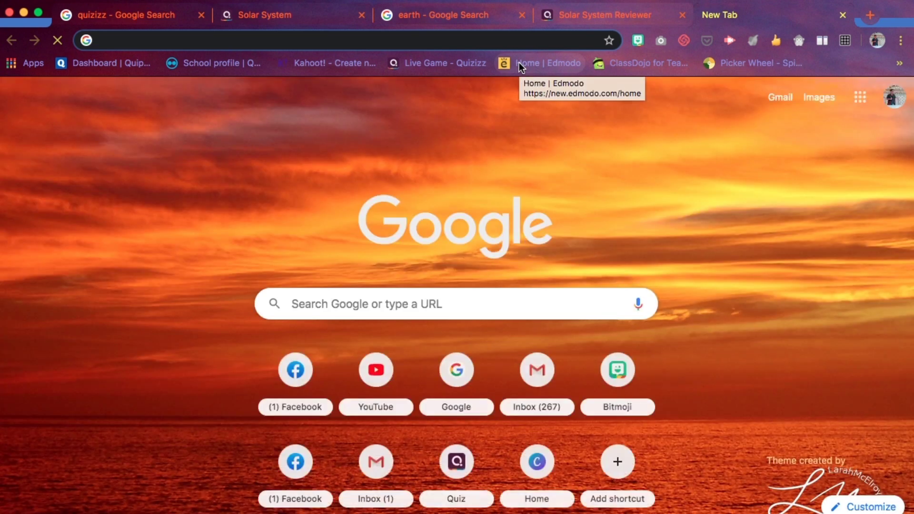
type("qui")
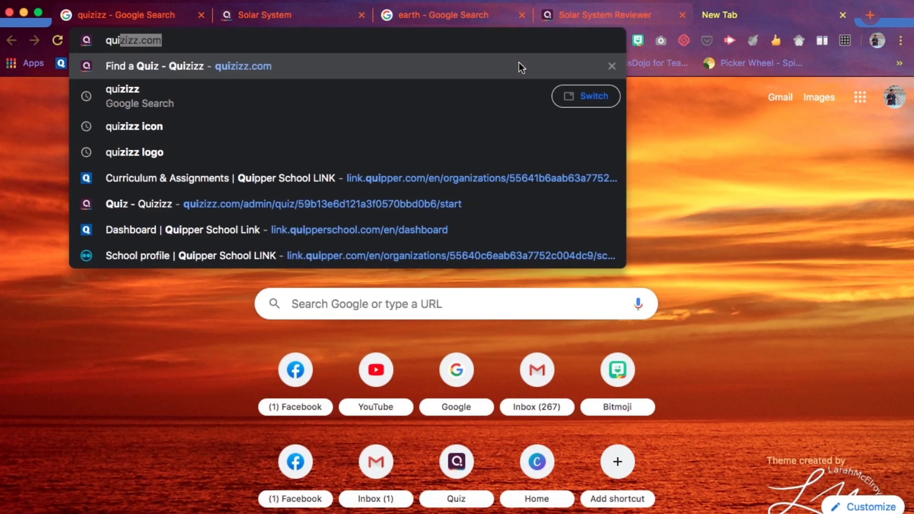
type("zi")
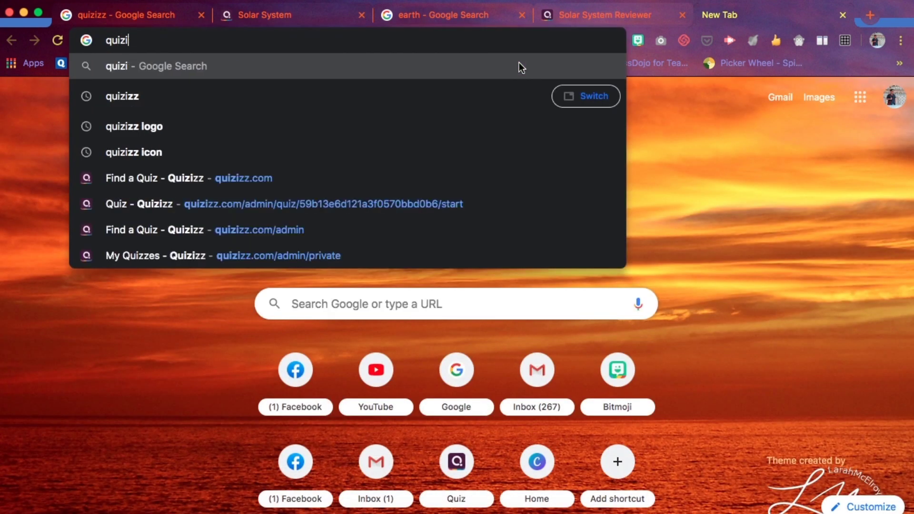
type("zz.com")
key("Return")
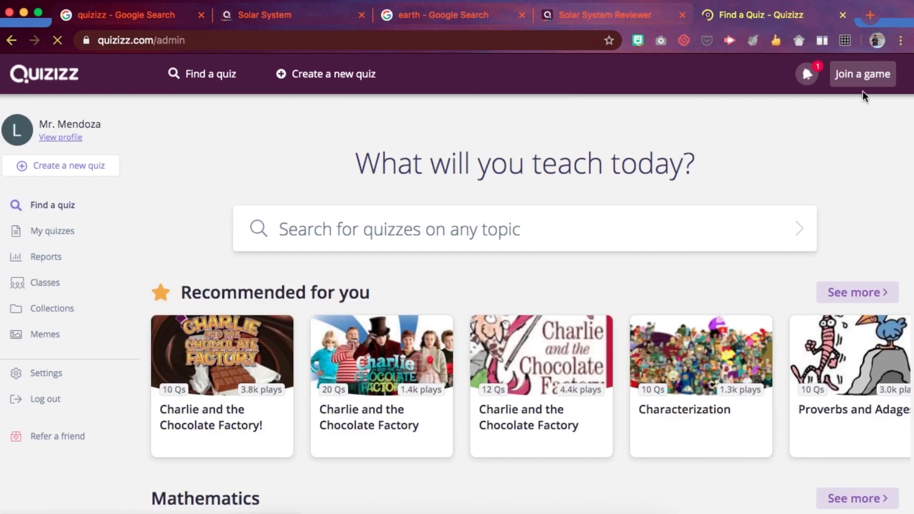
Step: Join the homework game as a participant using the copied game code
left_click(873, 75)
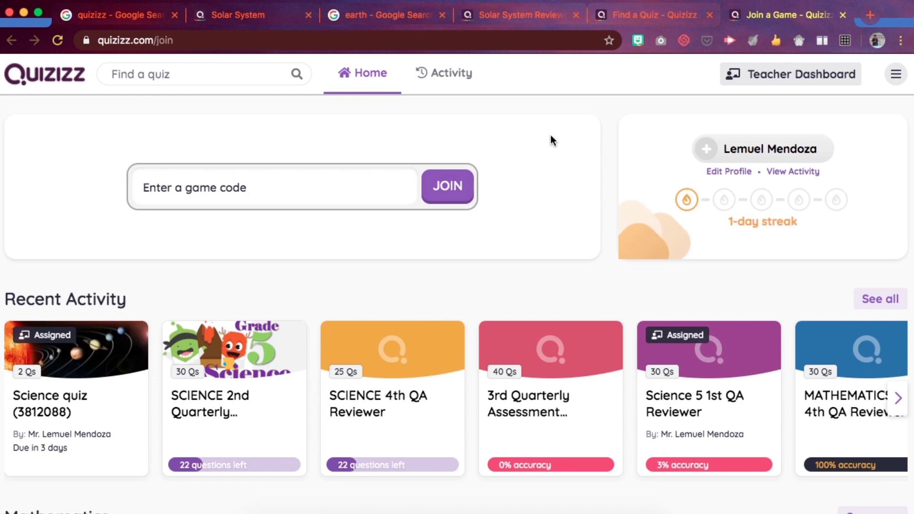
left_click(274, 190)
key("super+v")
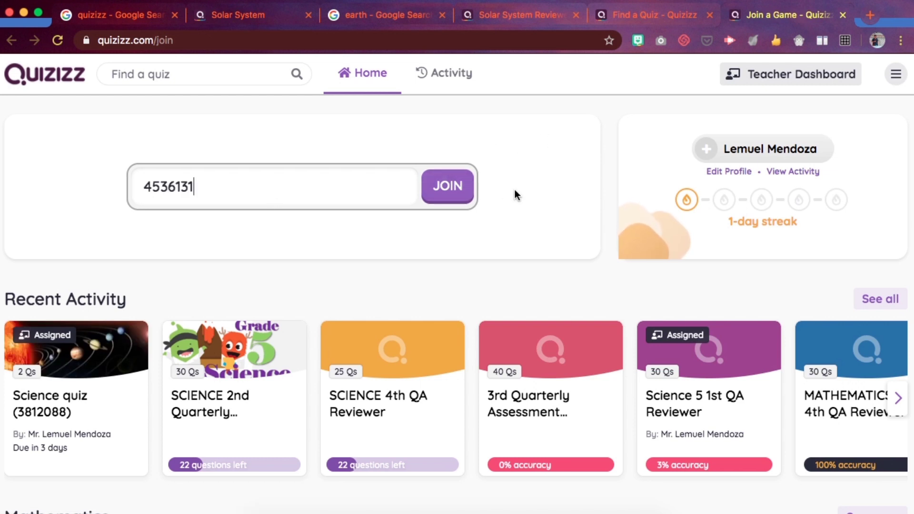
left_click(449, 196)
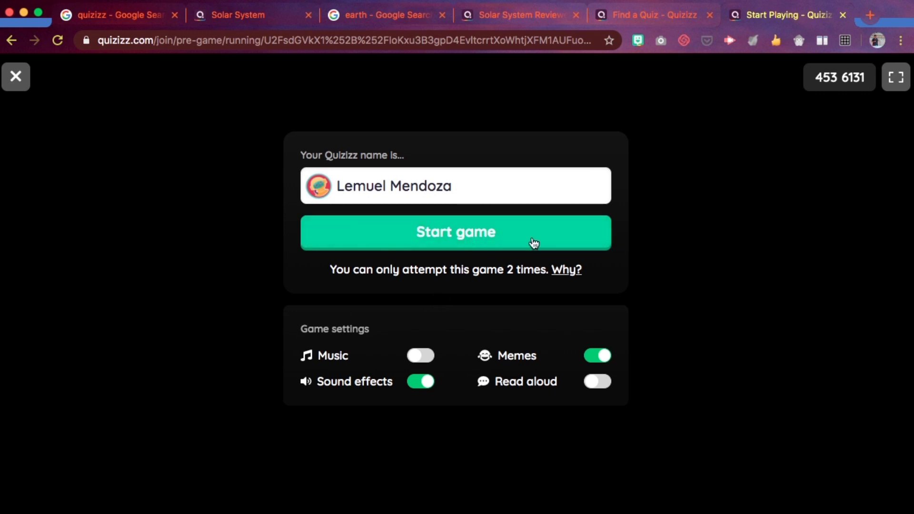
Step: Try the Music and Sound effects switches in the game settings, leave music off, and start the game
left_click(419, 360)
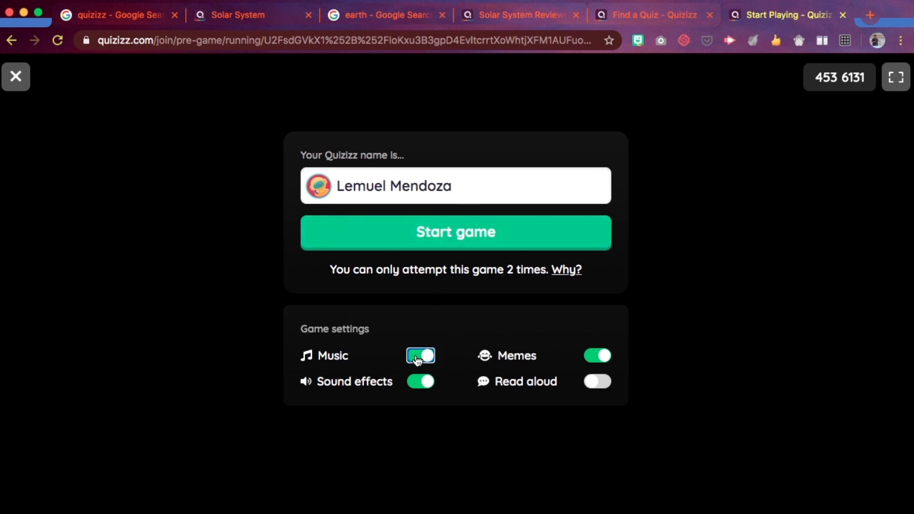
left_click(430, 360)
left_click(422, 387)
left_click(423, 387)
left_click(457, 242)
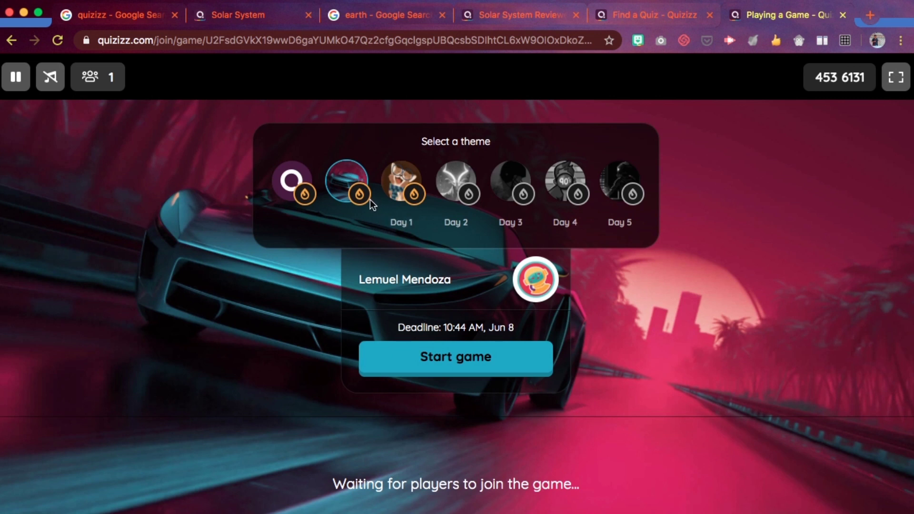
Step: Try the Classic, Synthwave and Day 1 game themes, settle on Classic, and start the game
left_click(292, 185)
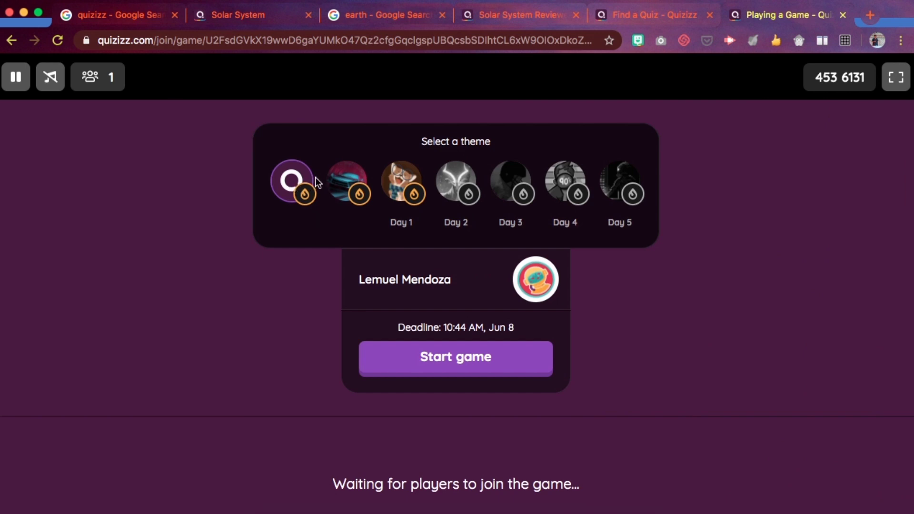
left_click(349, 180)
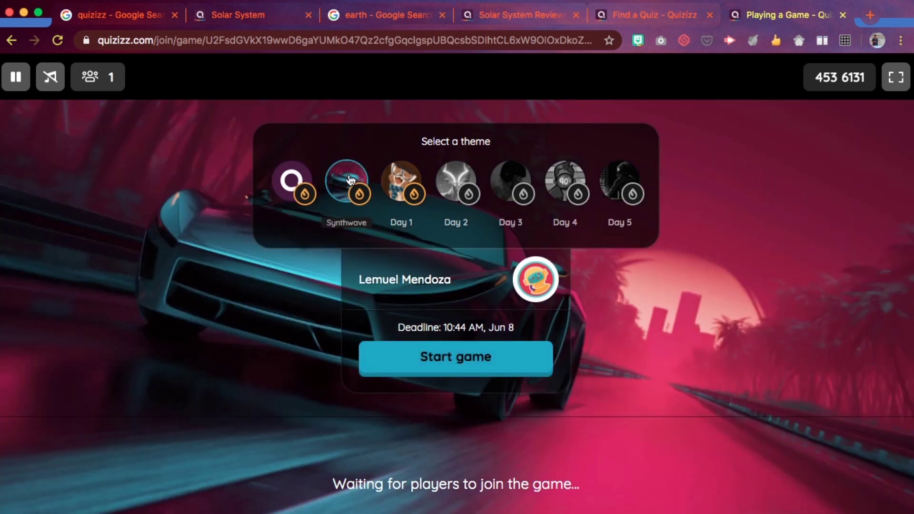
left_click(397, 185)
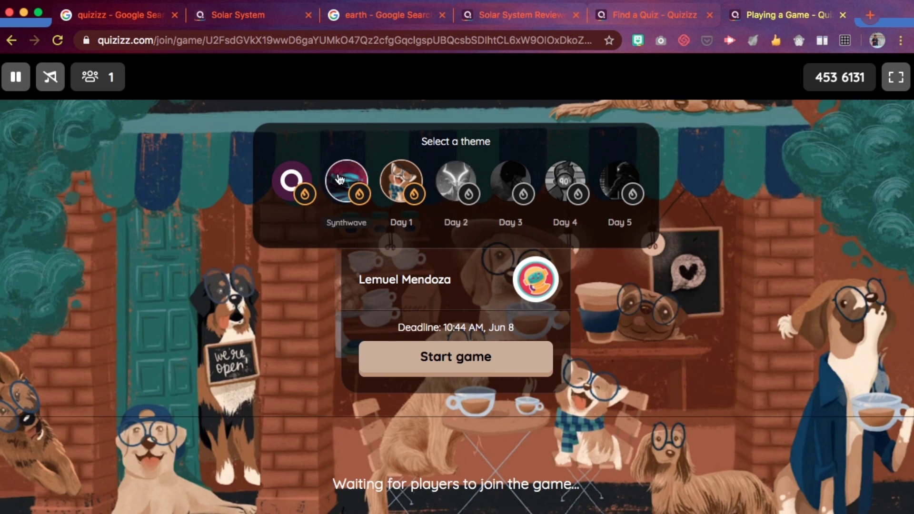
left_click(300, 180)
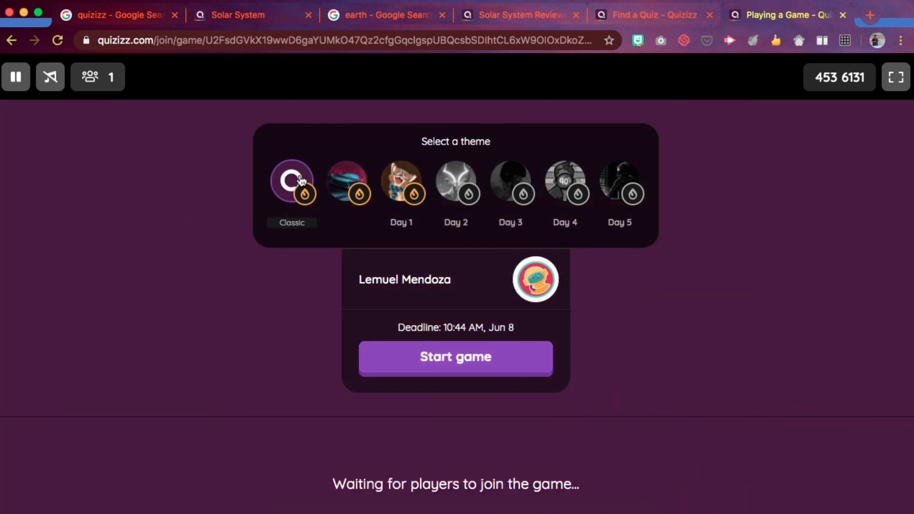
left_click(464, 367)
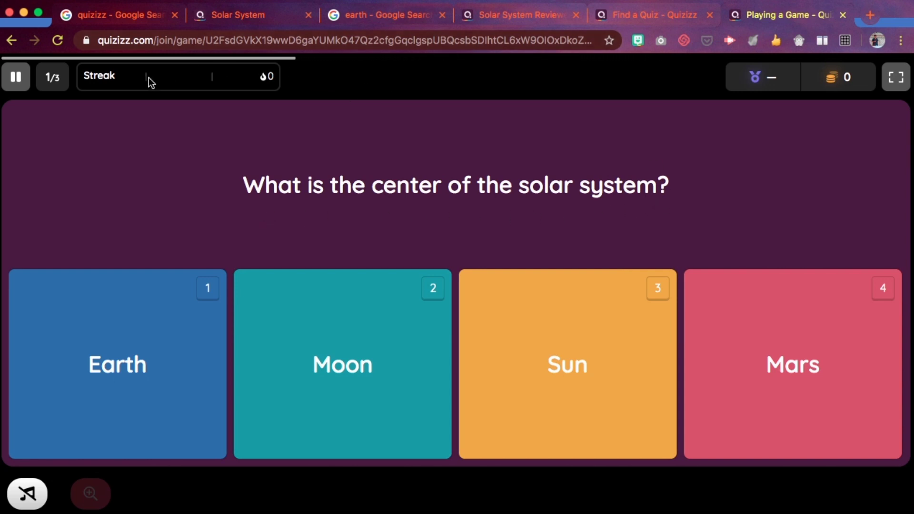
Step: Answer Sun as the center of the solar system and submit Mercury as the fifth planet from the sun
left_click(566, 365)
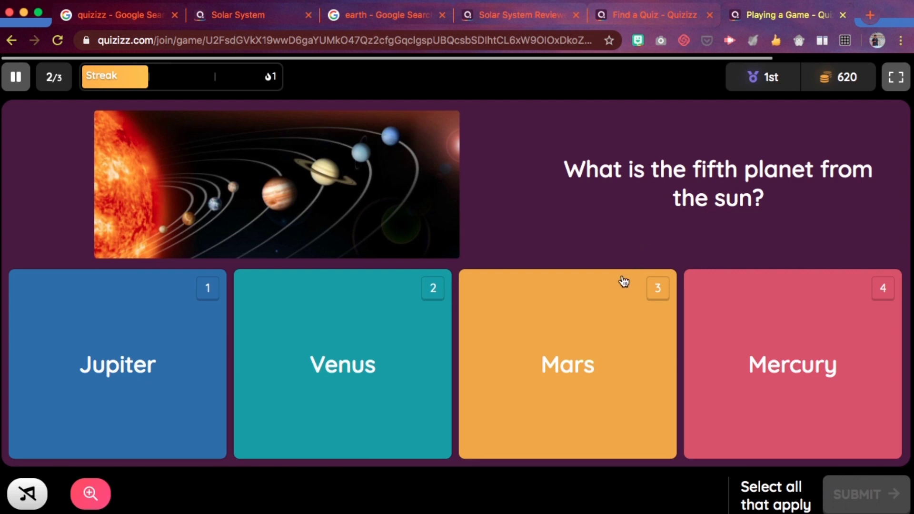
left_click(799, 365)
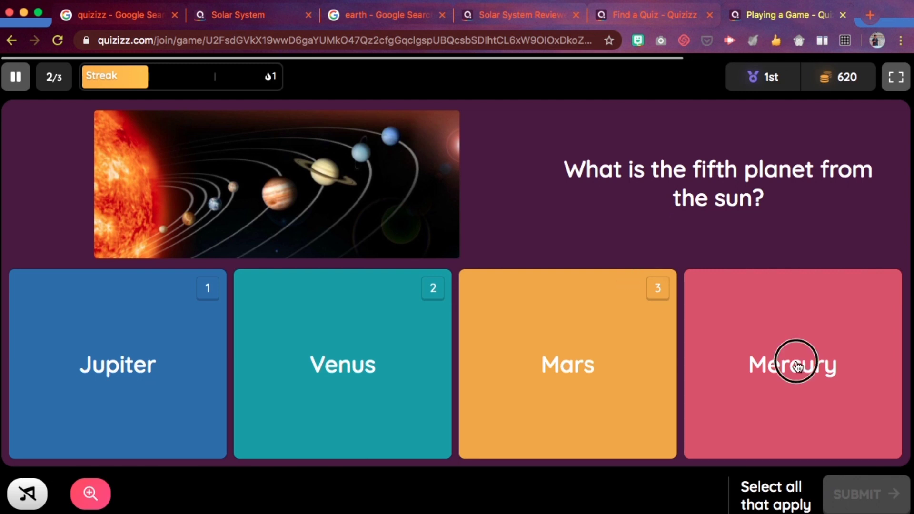
left_click(799, 366)
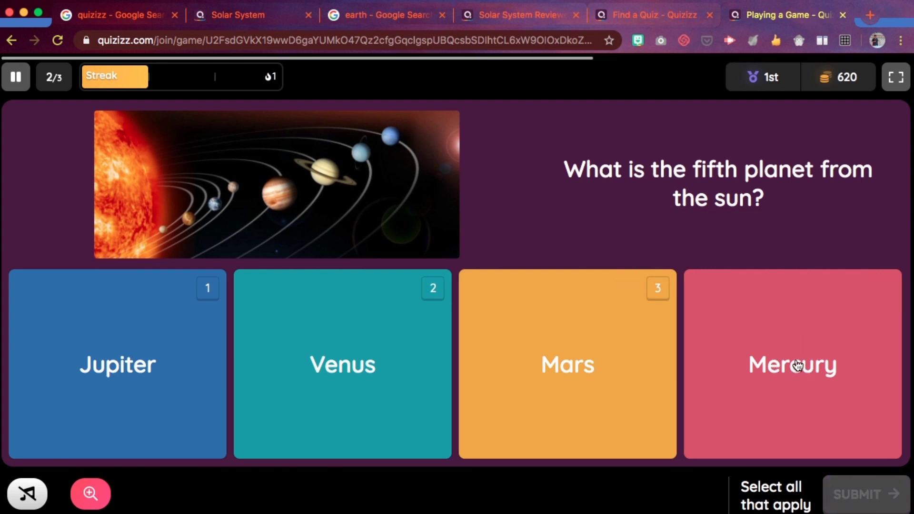
left_click(799, 366)
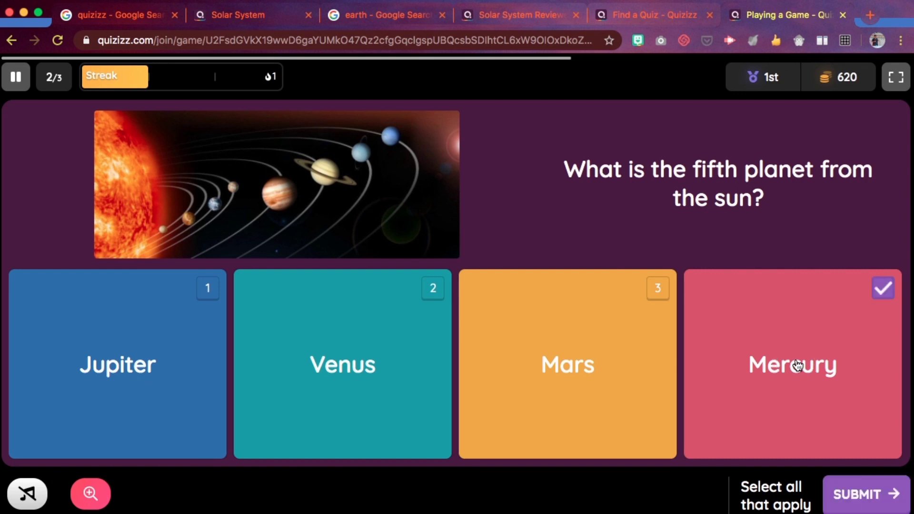
left_click(876, 304)
left_click(876, 306)
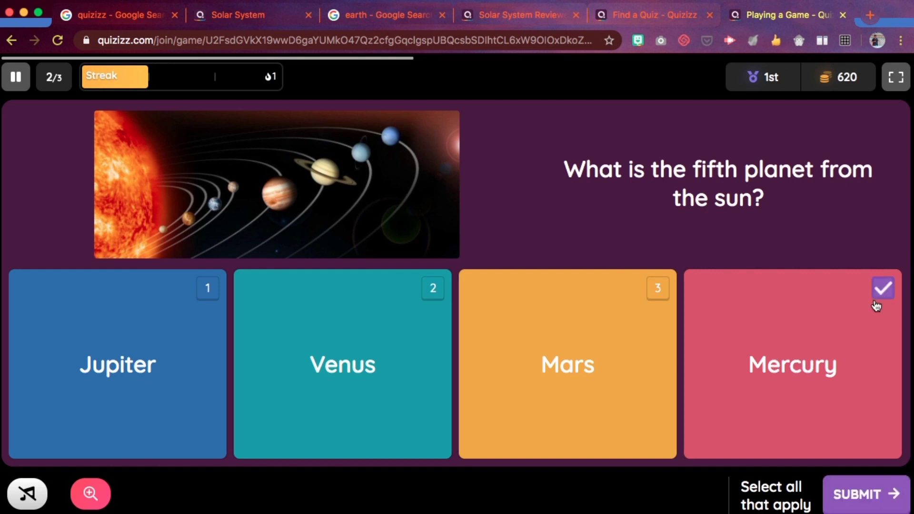
left_click(865, 496)
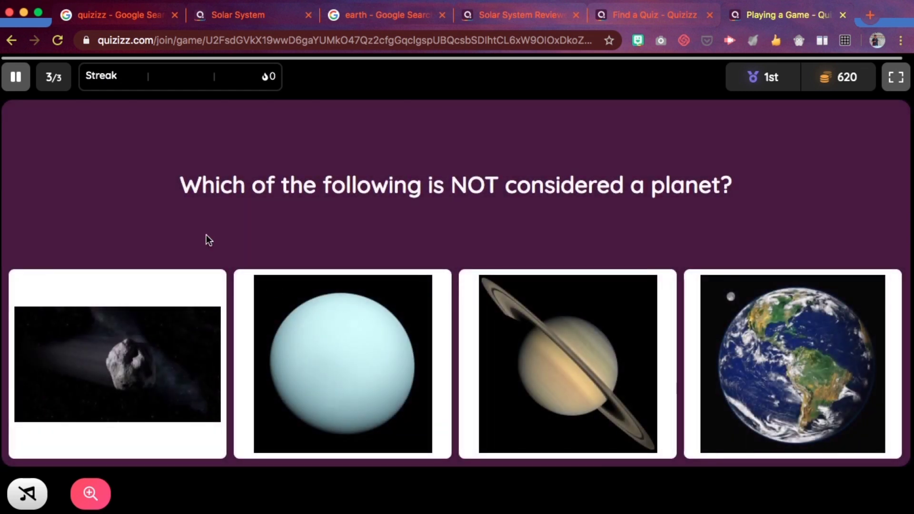
Step: Choose the asteroid picture as not a planet, and submit Jupiter when the fifth-planet question is asked again
left_click(83, 370)
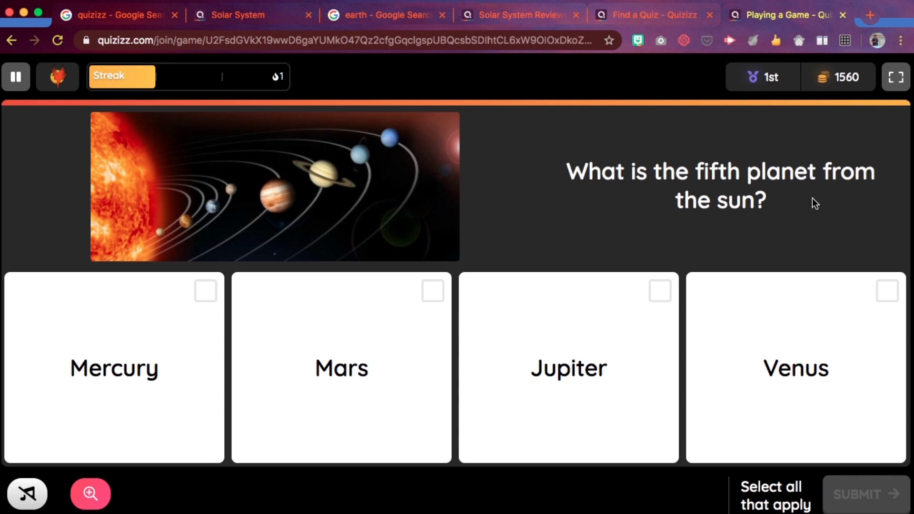
left_click(661, 291)
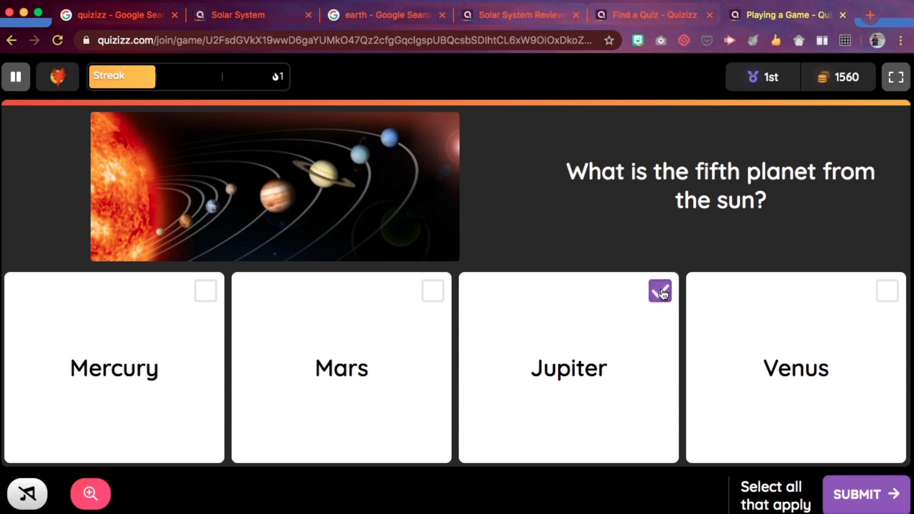
left_click(855, 493)
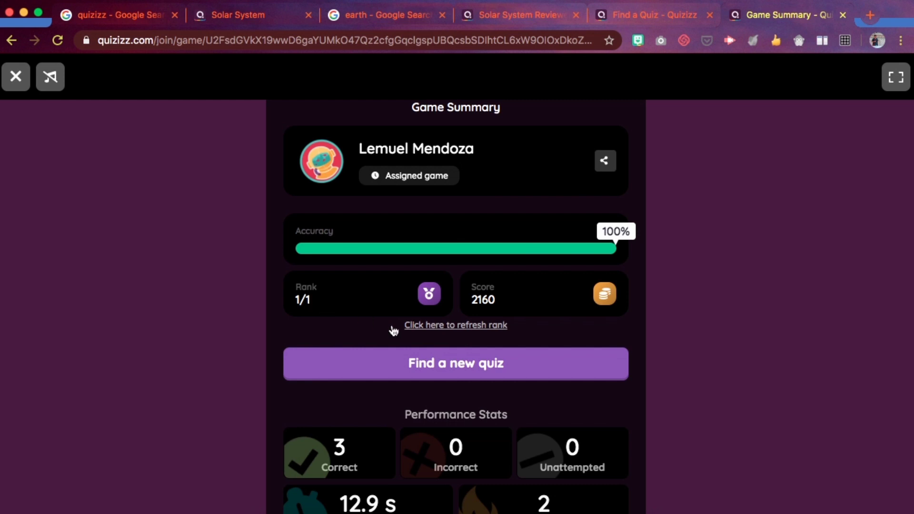
Step: Look through the game summary's performance stats and the list of review questions
scroll(573, 368, "down", 1)
scroll(573, 368, "down", 5)
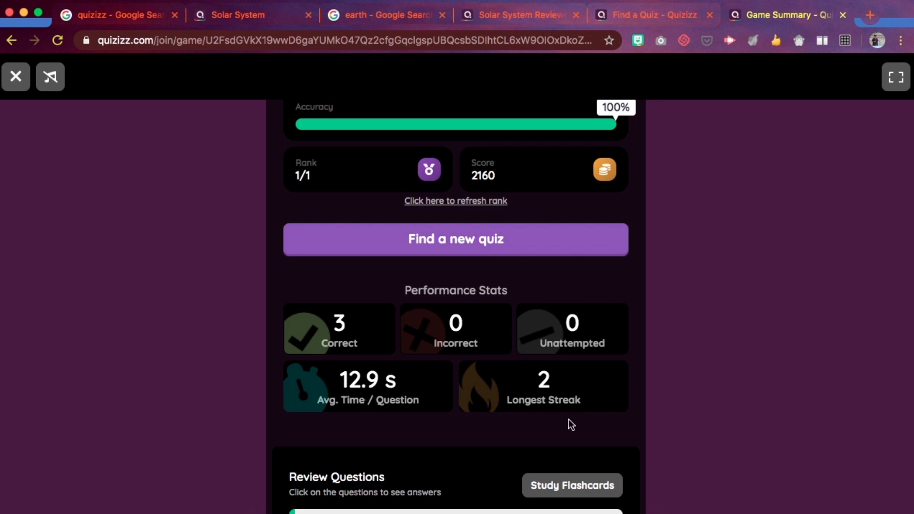
scroll(565, 418, "down", 5)
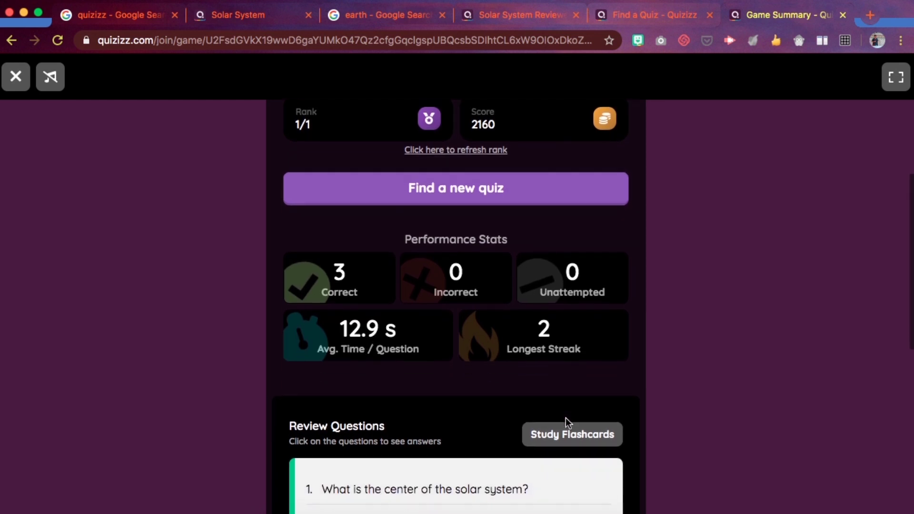
scroll(566, 423, "down", 8)
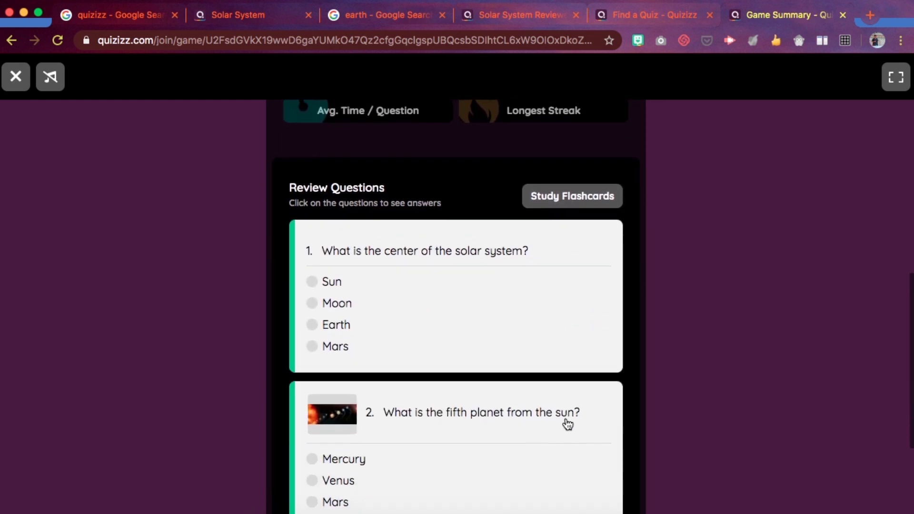
scroll(568, 425, "down", 1)
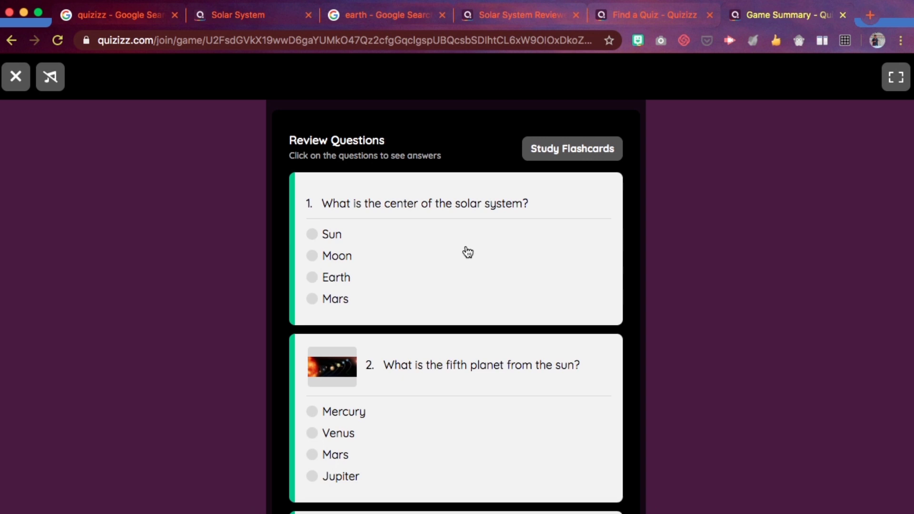
scroll(466, 253, "down", 1)
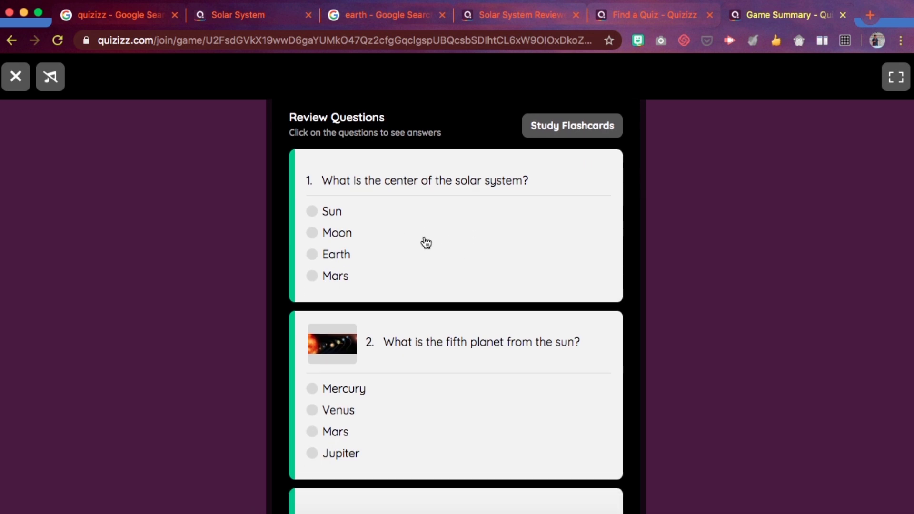
scroll(424, 241, "down", 5)
scroll(426, 242, "up", 2)
scroll(425, 242, "up", 10)
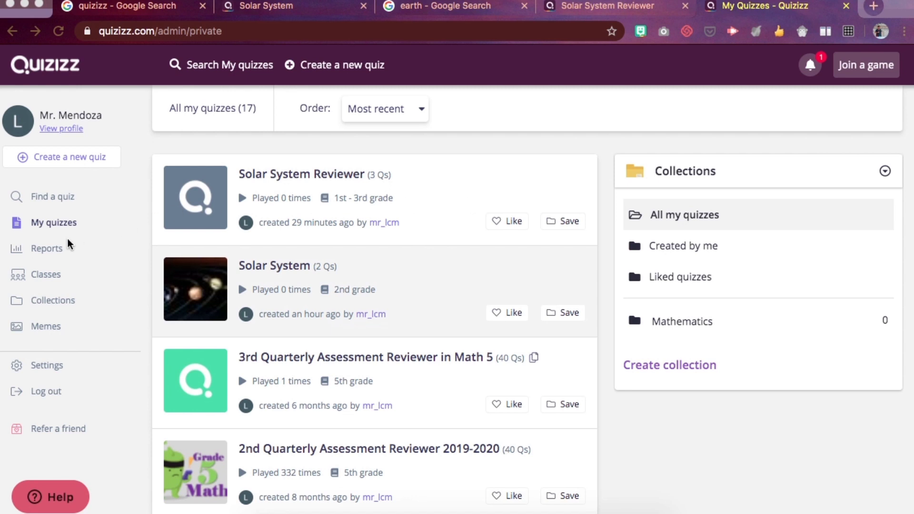
Step: Browse the teacher's quiz reports and open the one for SCIENCE 2nd Quarterly Assessment REVIEWER 2019-2020
left_click(52, 251)
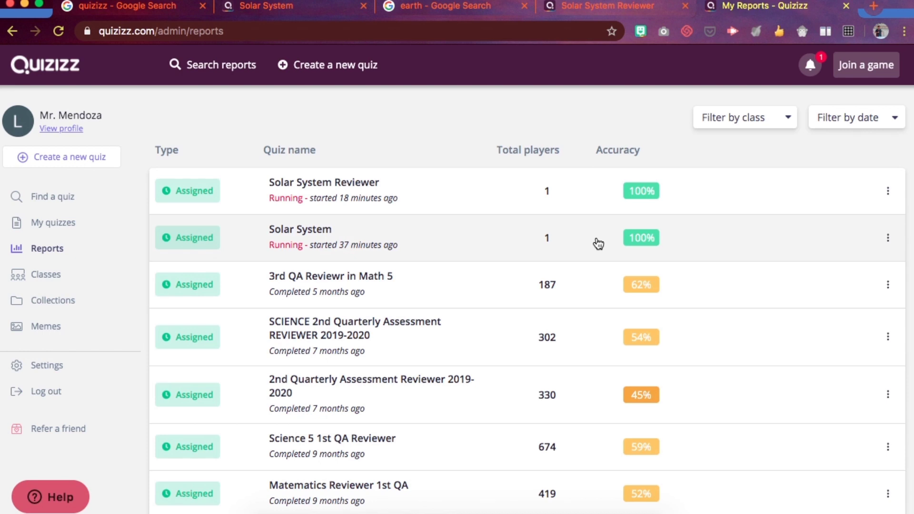
scroll(599, 244, "down", 3)
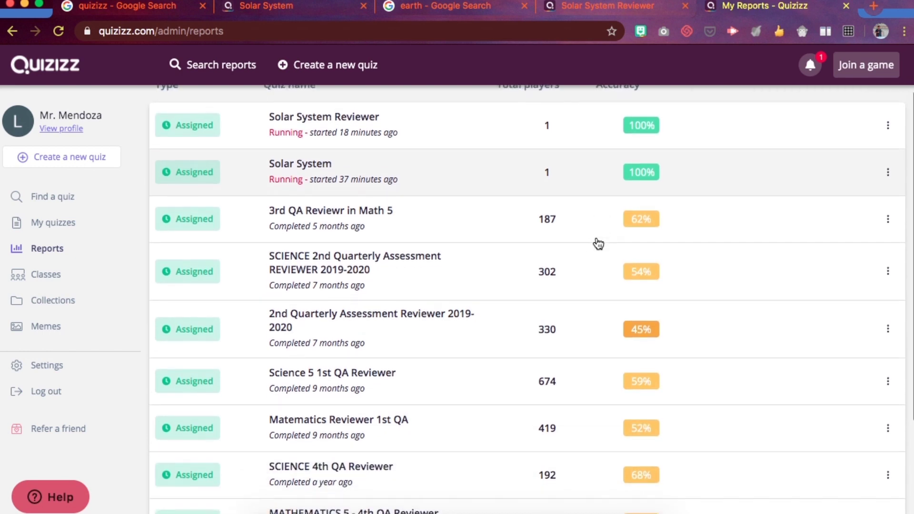
scroll(597, 243, "down", 2)
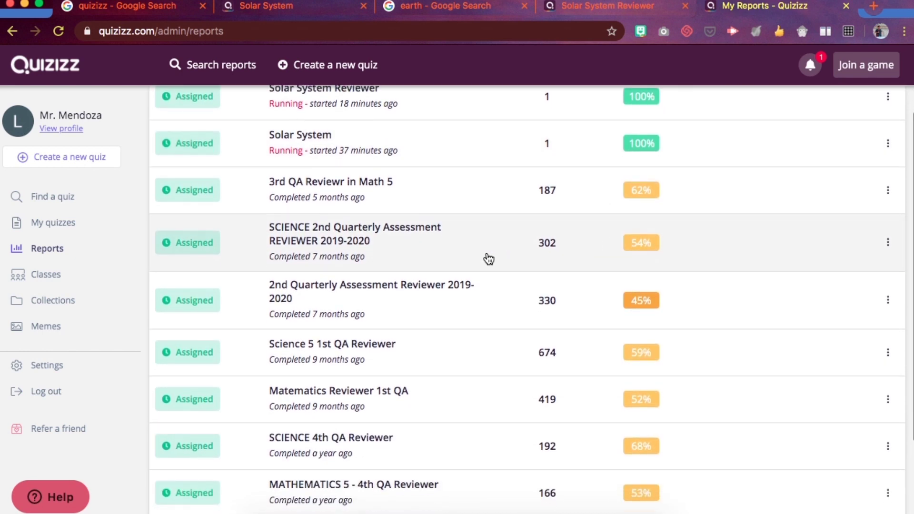
left_click(463, 254)
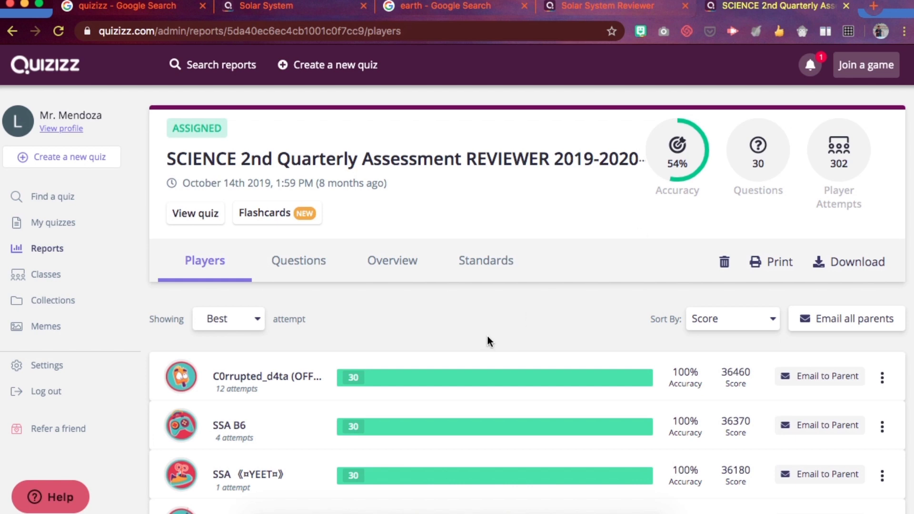
Step: Examine the players' accuracy, scores and attempts in the assessment report
scroll(487, 337, "down", 3)
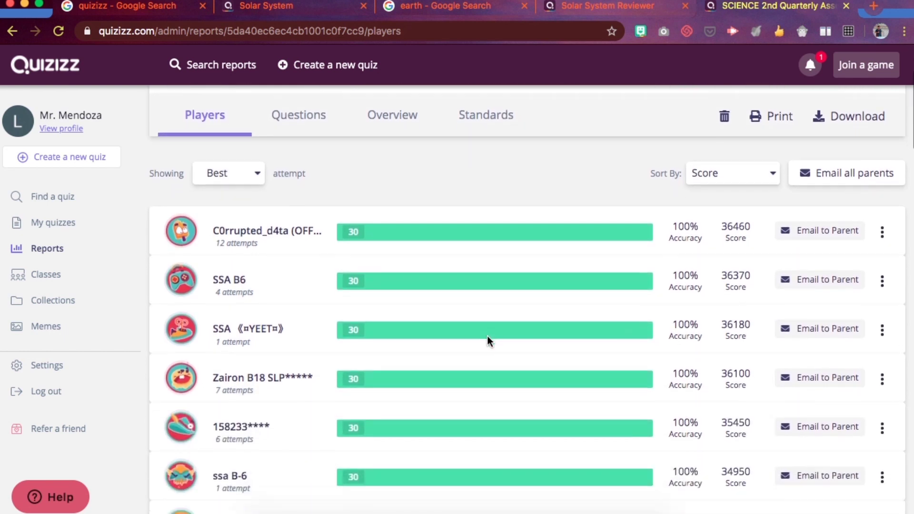
scroll(490, 339, "up", 1)
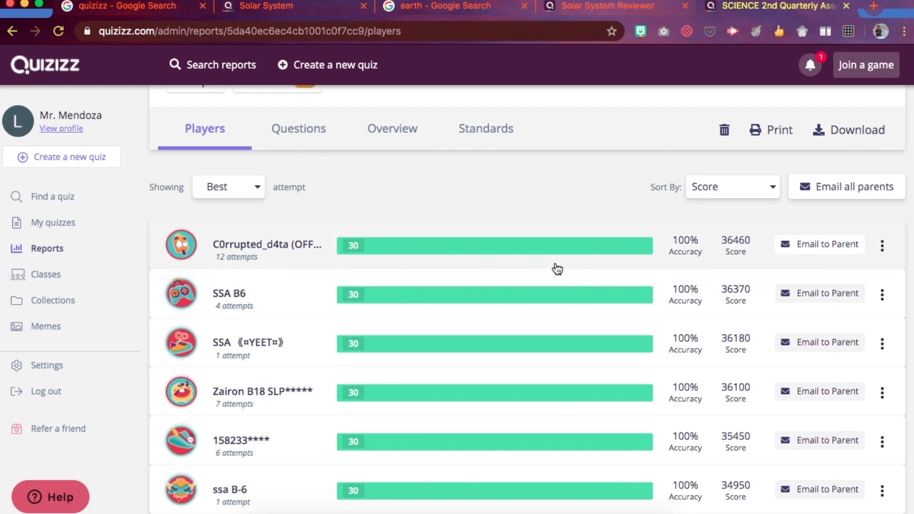
scroll(684, 261, "down", 3)
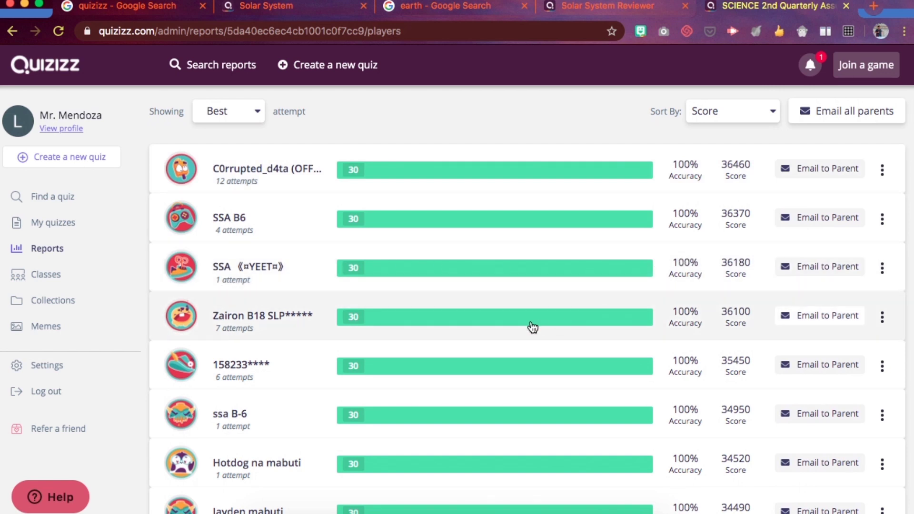
scroll(532, 327, "down", 2)
scroll(532, 327, "up", 5)
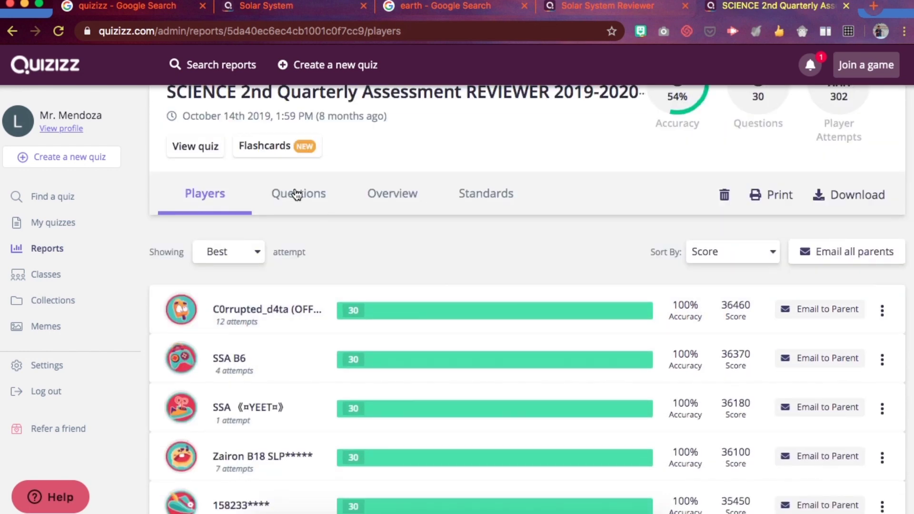
Step: Show the report's results by question and examine how players' answers are distributed over the first questions
left_click(296, 194)
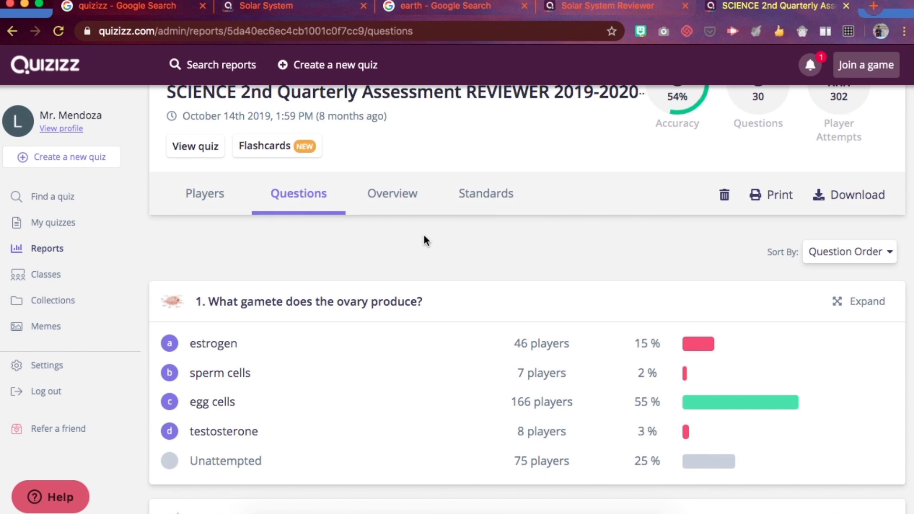
scroll(426, 239, "down", 3)
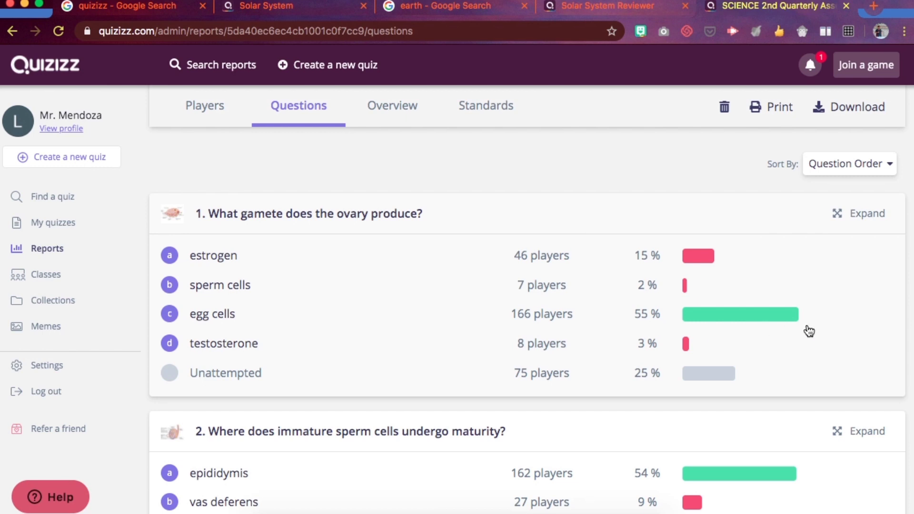
scroll(810, 331, "down", 5)
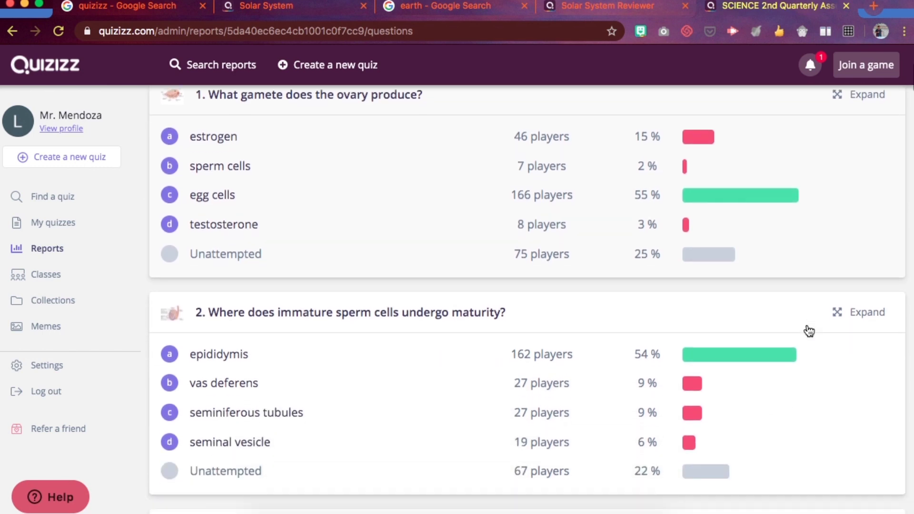
scroll(809, 332, "down", 6)
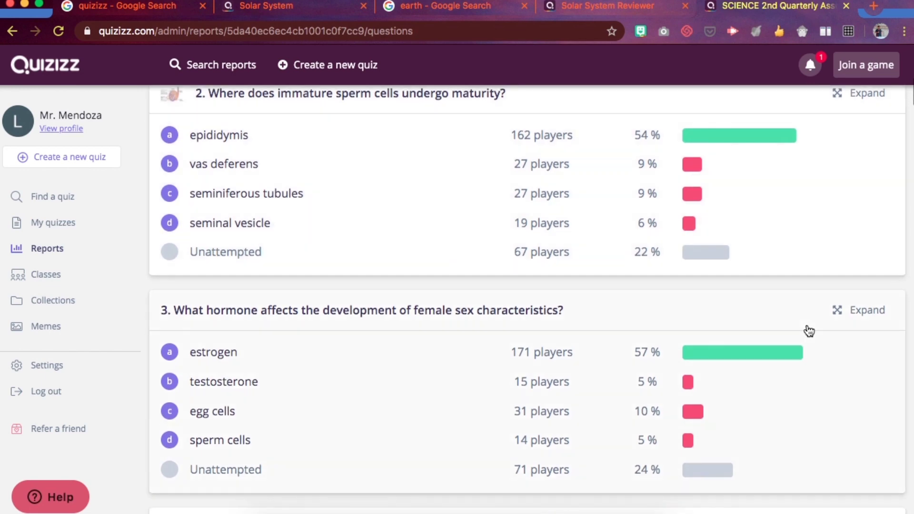
scroll(810, 331, "down", 7)
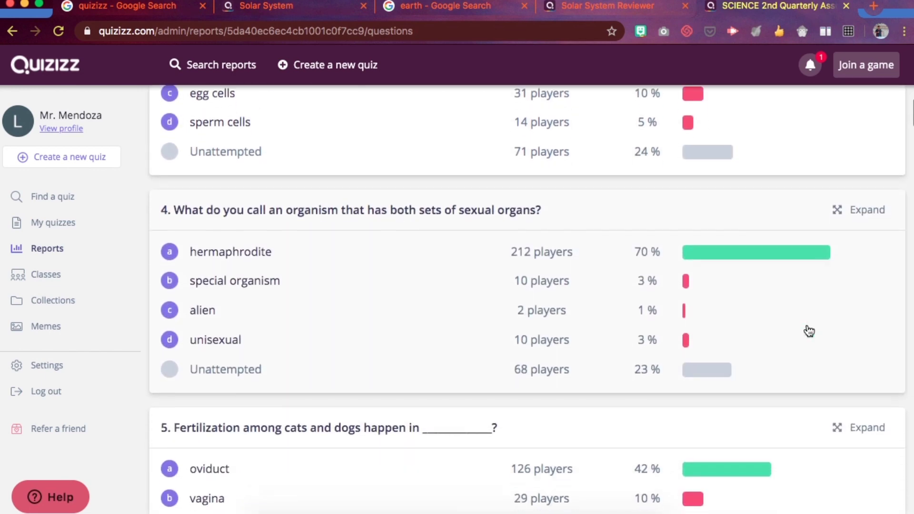
scroll(810, 331, "up", 20)
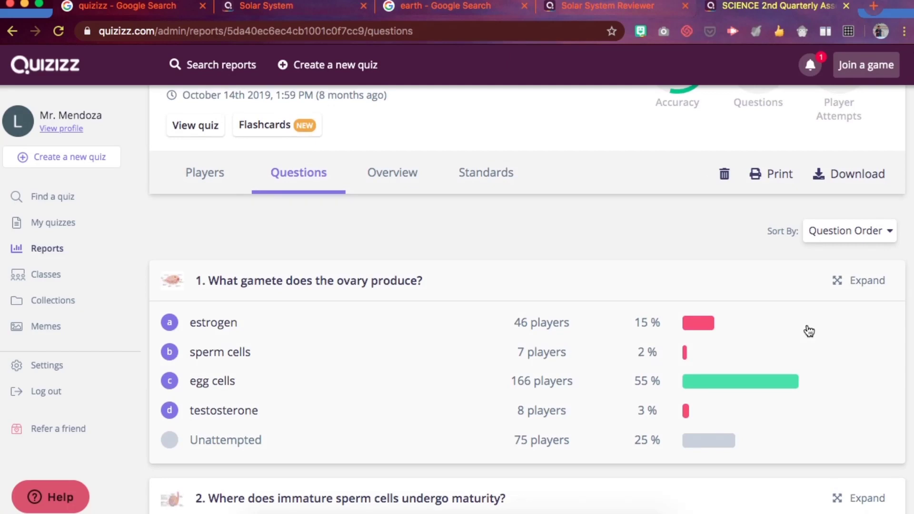
scroll(810, 332, "up", 2)
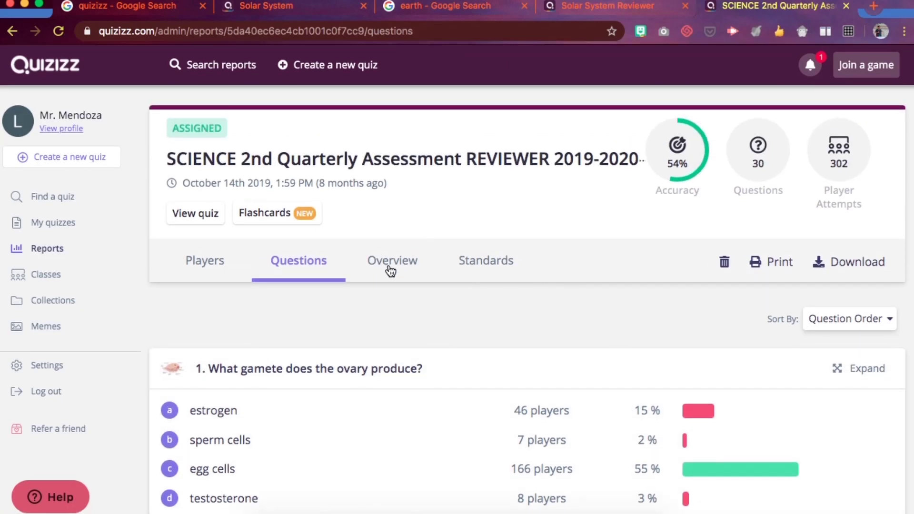
Step: Show the report's overview grid of players and questions, and inspect a top-scoring player's answer details for question 1
left_click(391, 267)
scroll(426, 292, "down", 1)
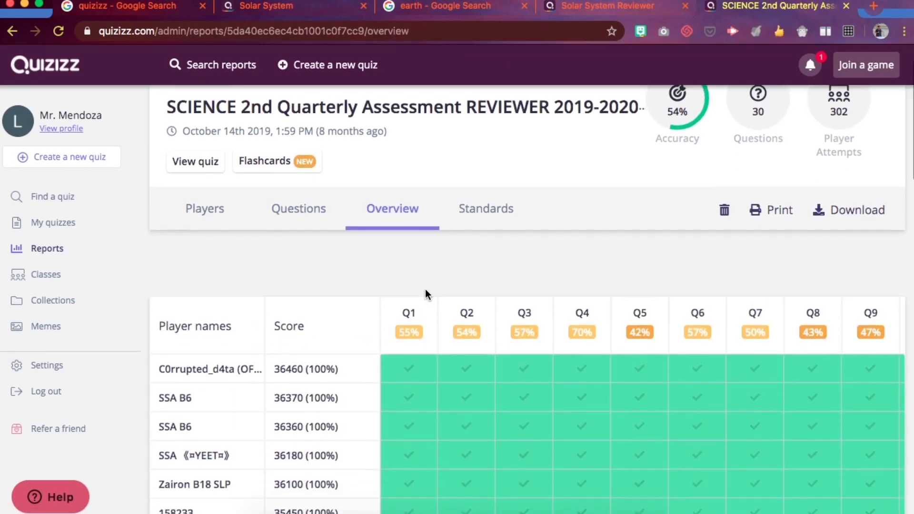
scroll(425, 290, "down", 3)
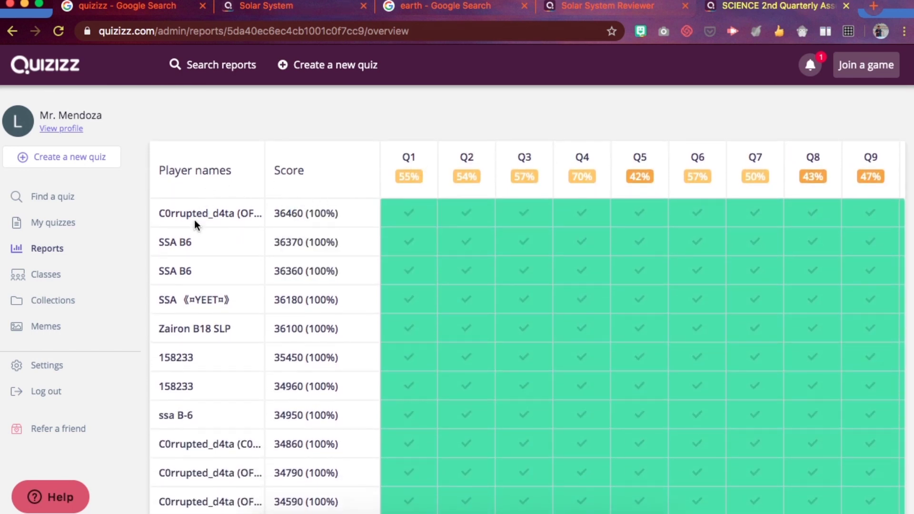
scroll(190, 213, "down", 2)
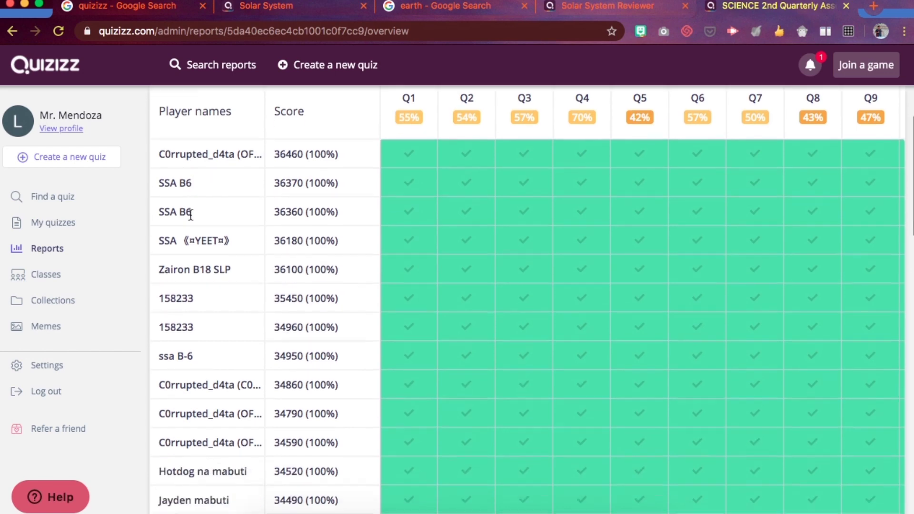
scroll(191, 213, "up", 1)
mouse_move(415, 272)
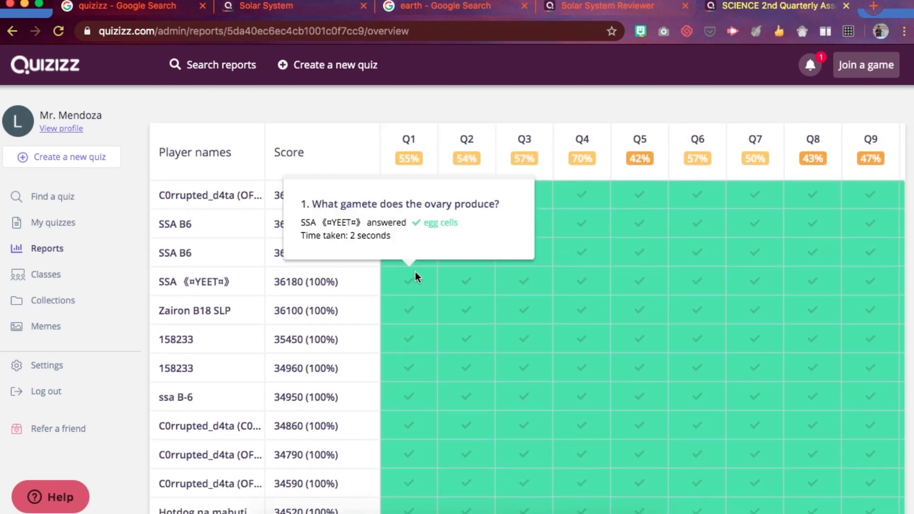
Step: Examine the question 1 answers of lower-scoring players in the overview grid, and show the report's results by standards
scroll(416, 272, "down", 10)
scroll(415, 272, "down", 7)
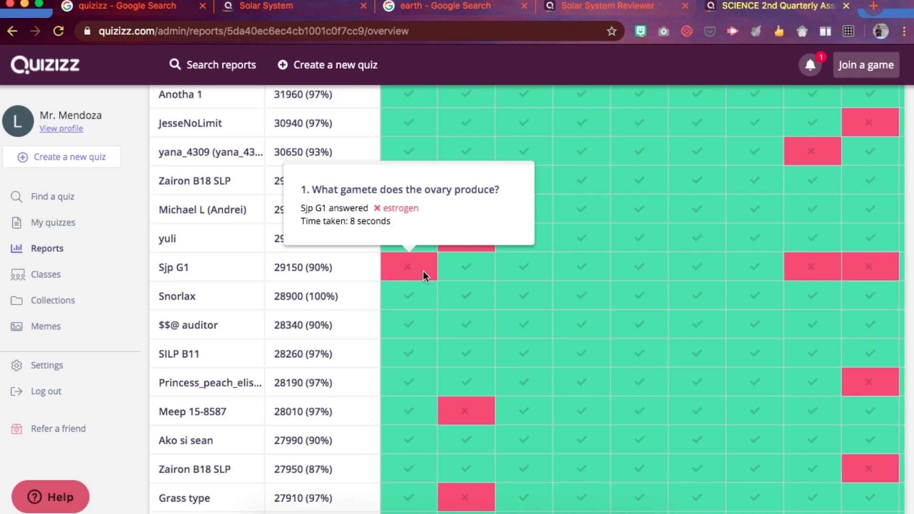
scroll(424, 270, "down", 5)
scroll(424, 271, "up", 15)
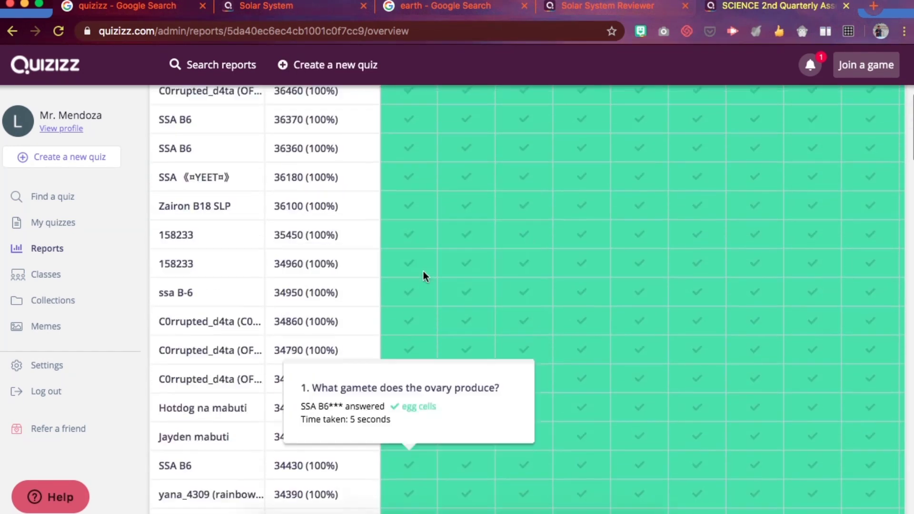
scroll(424, 271, "up", 7)
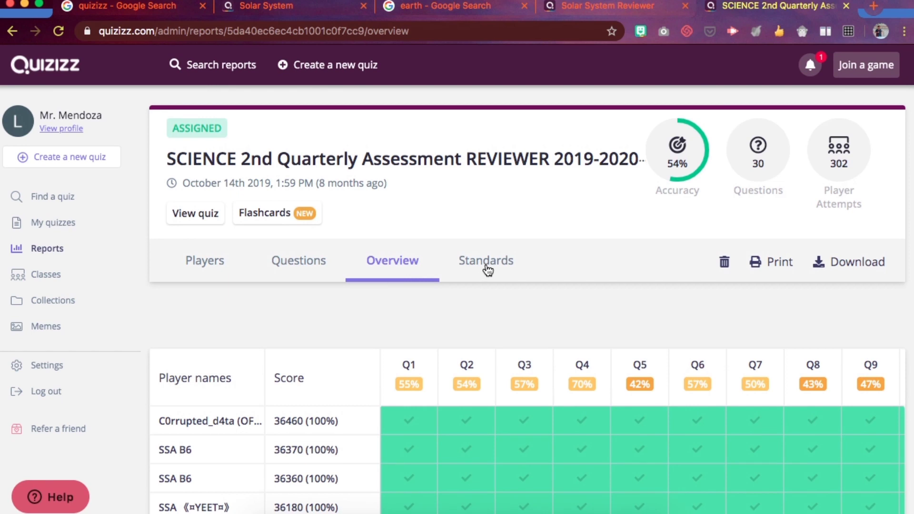
left_click(487, 269)
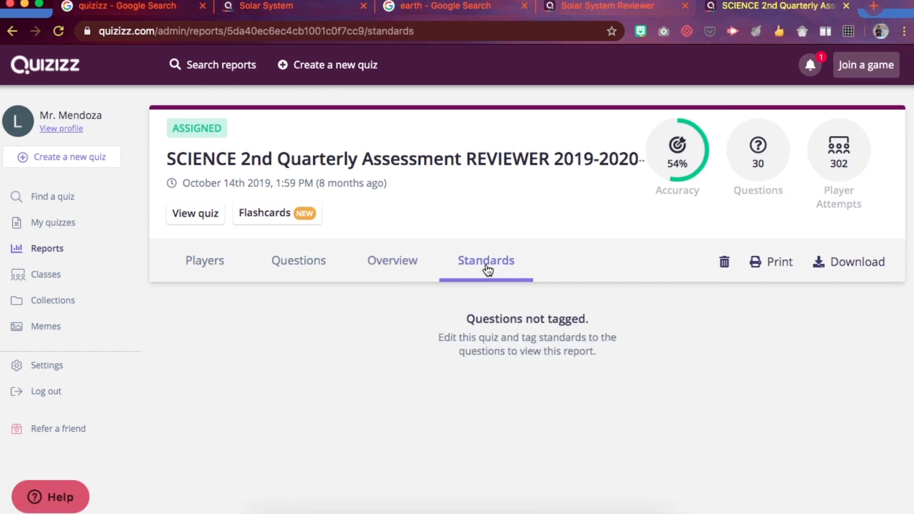